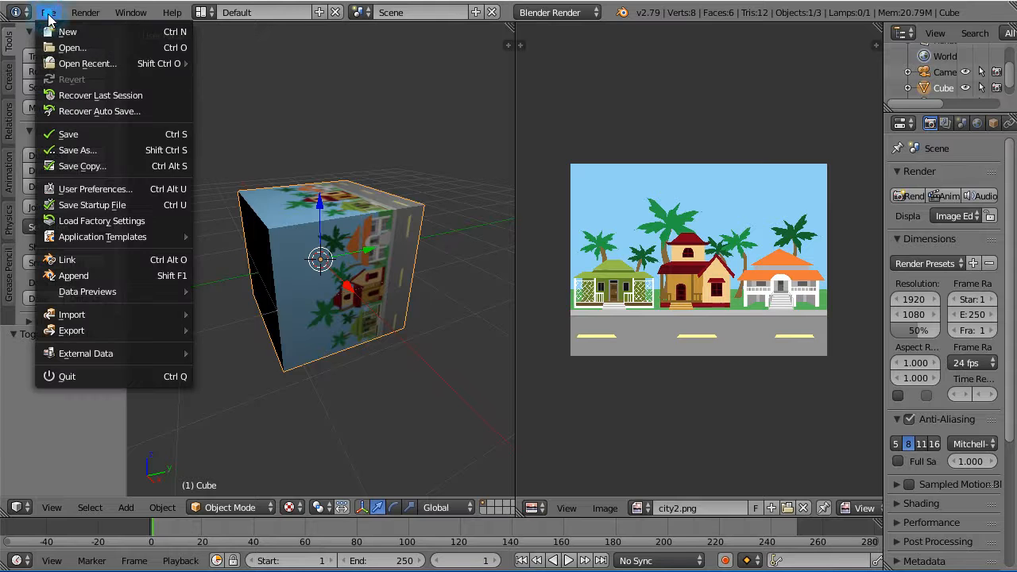
- Start a new file with the default startup scene containing the cube
click(63, 32)
click(63, 42)
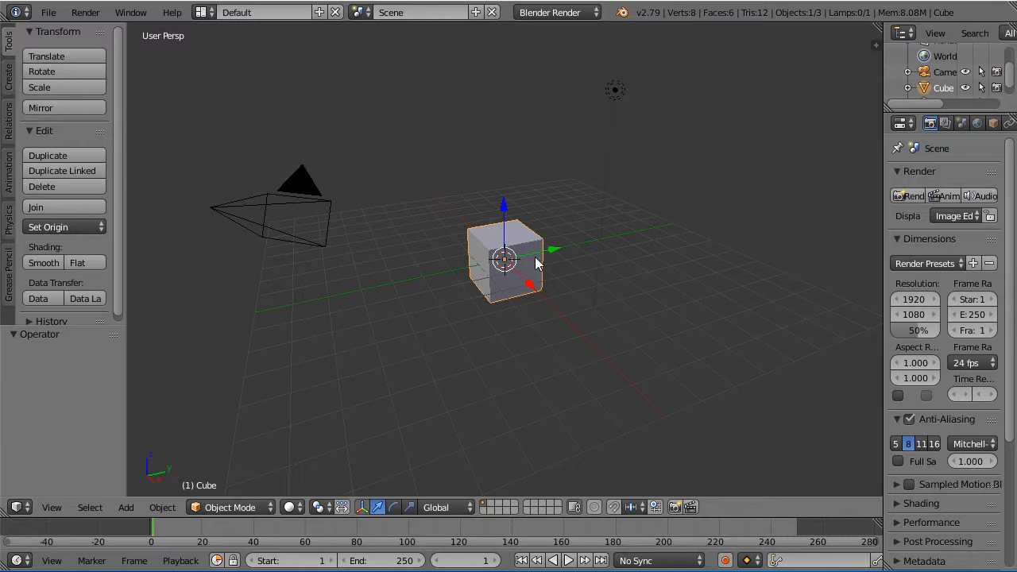
scroll(566, 258, up, 2)
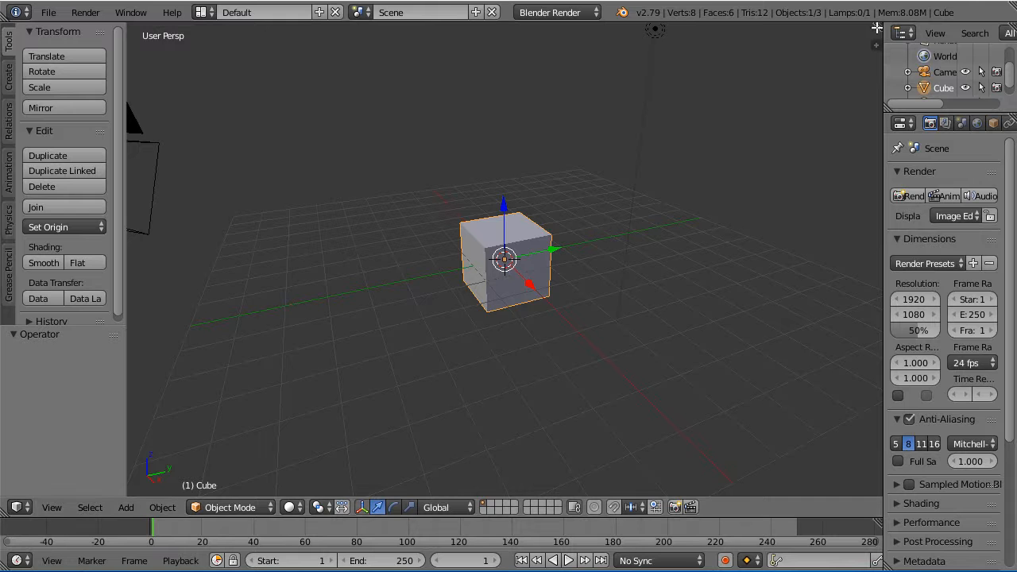
- Split the 3D view into two side-by-side areas and make the second one a UV/Image Editor
drag(878, 26, 470, 38)
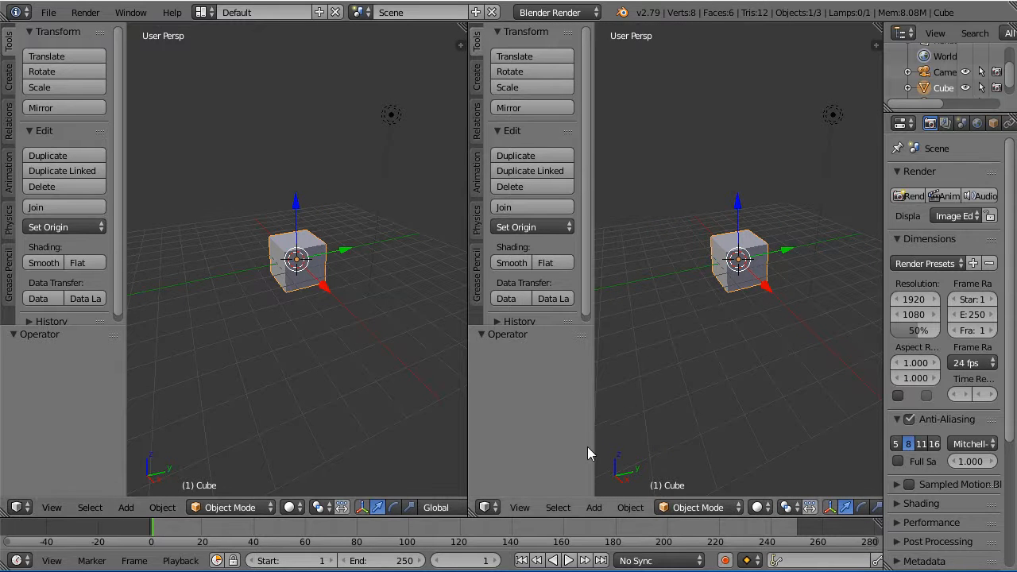
click(493, 508)
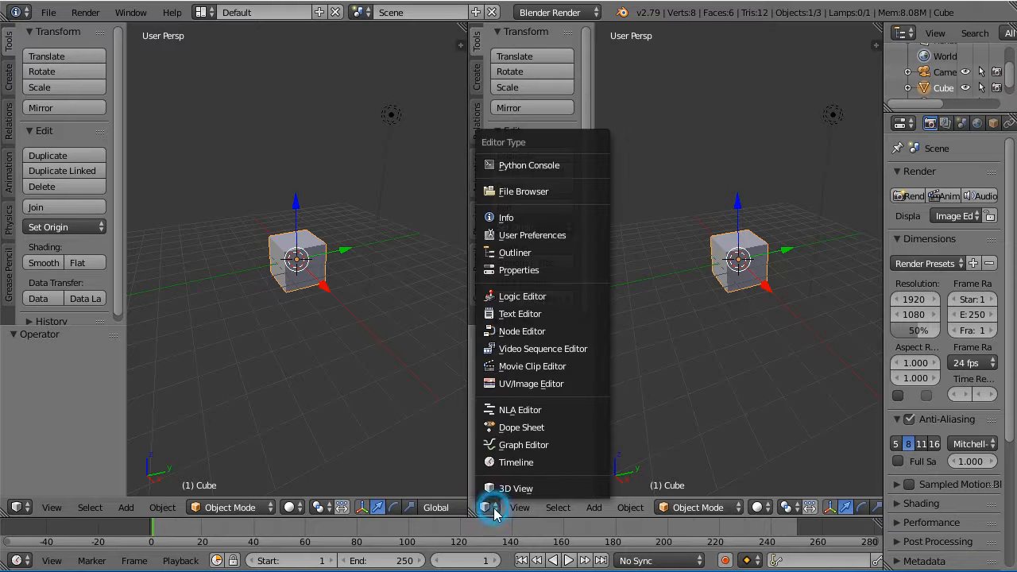
click(506, 384)
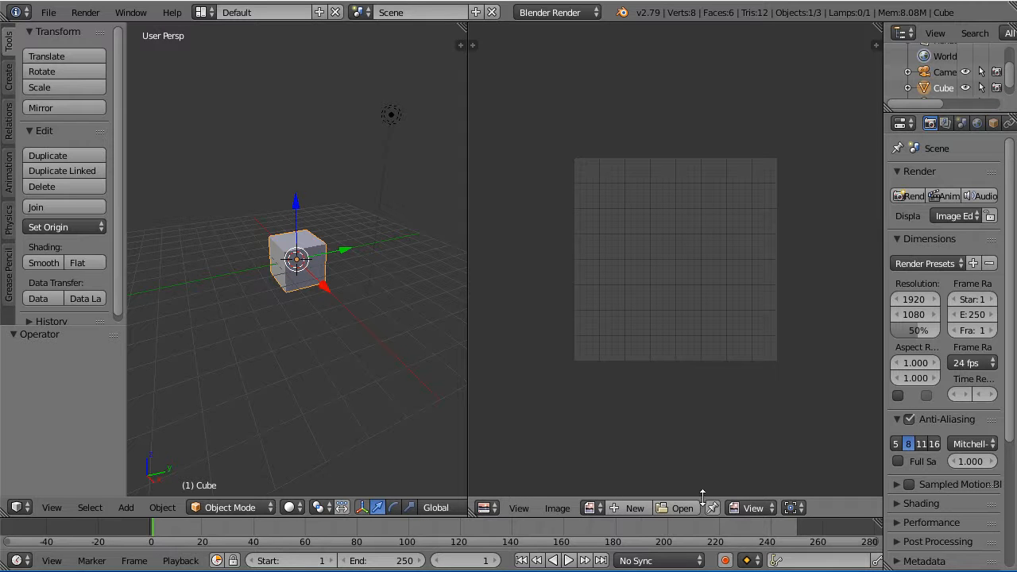
- Browse for an image to open, showing files as thumbnails and collapsing the System and System Bookmarks lists
click(678, 508)
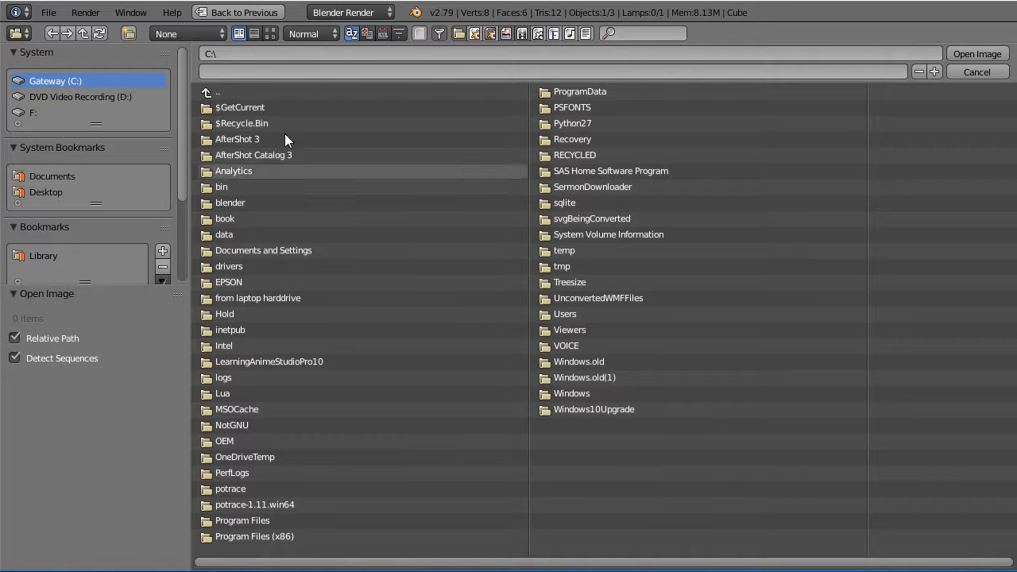
click(272, 34)
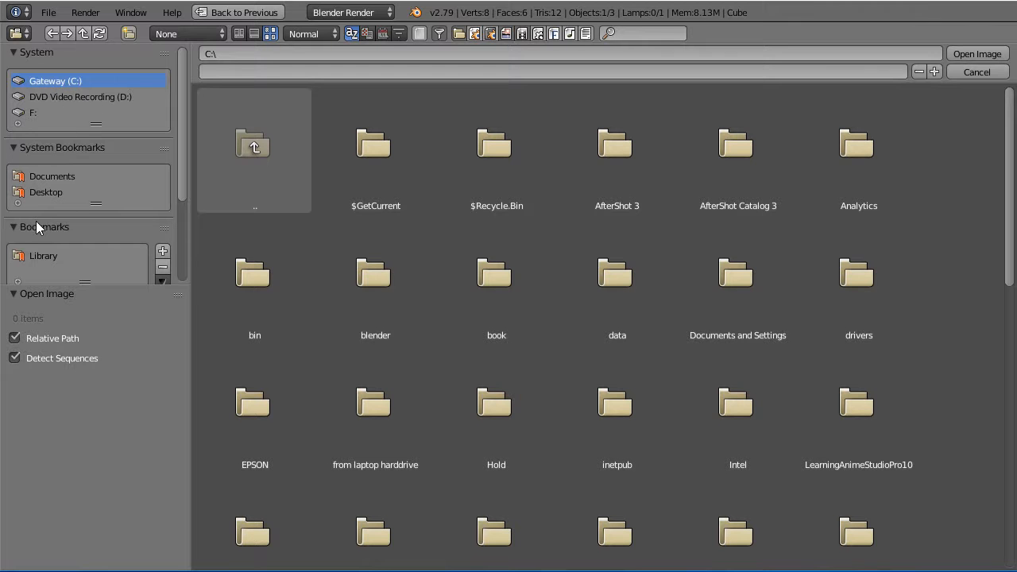
drag(182, 150, 174, 255)
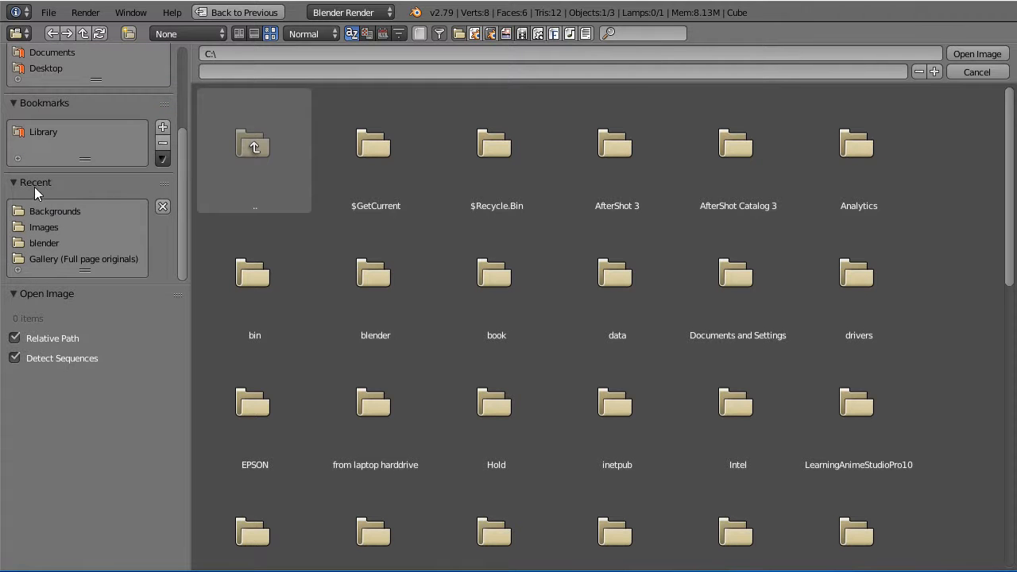
drag(178, 204, 172, 86)
click(19, 54)
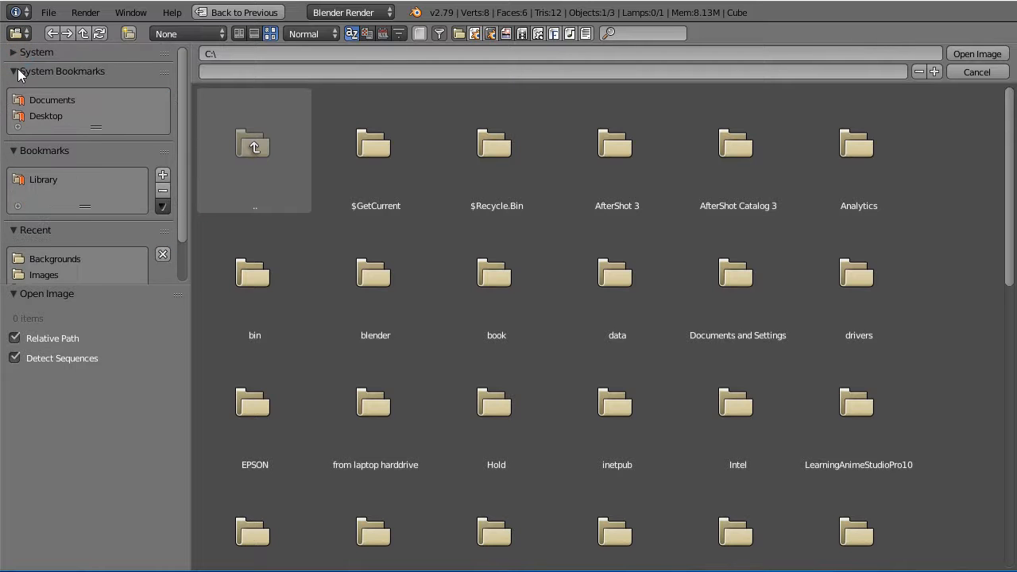
click(20, 71)
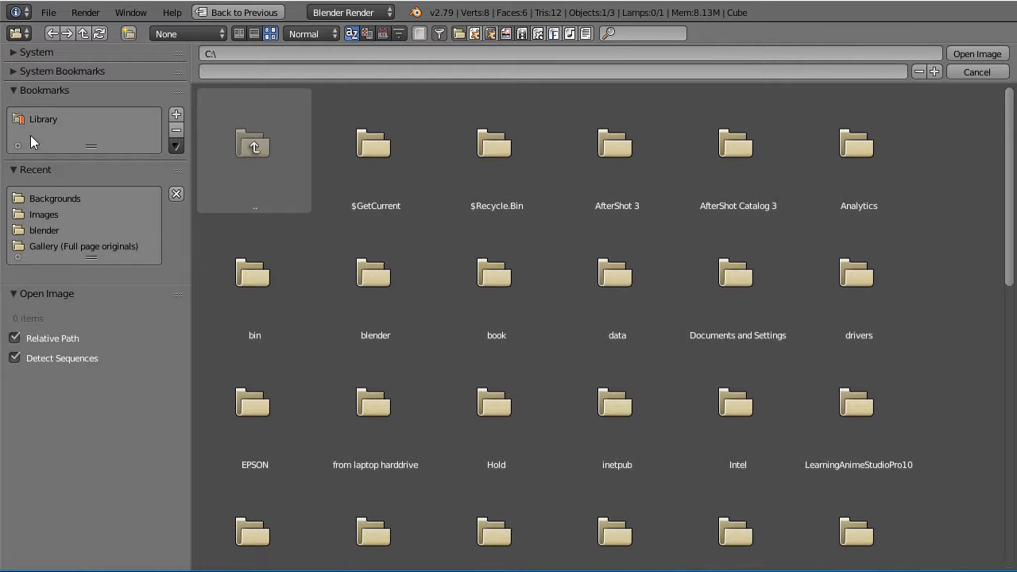
- Load city2.png from the recent Backgrounds folder and fit the whole image in the UV/Image Editor
click(56, 194)
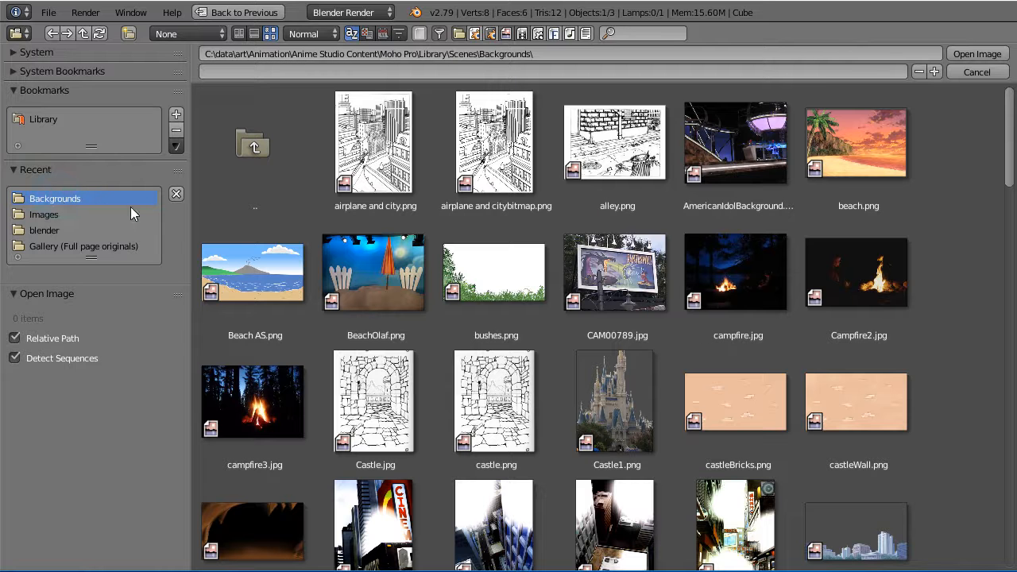
scroll(414, 252, down, 5)
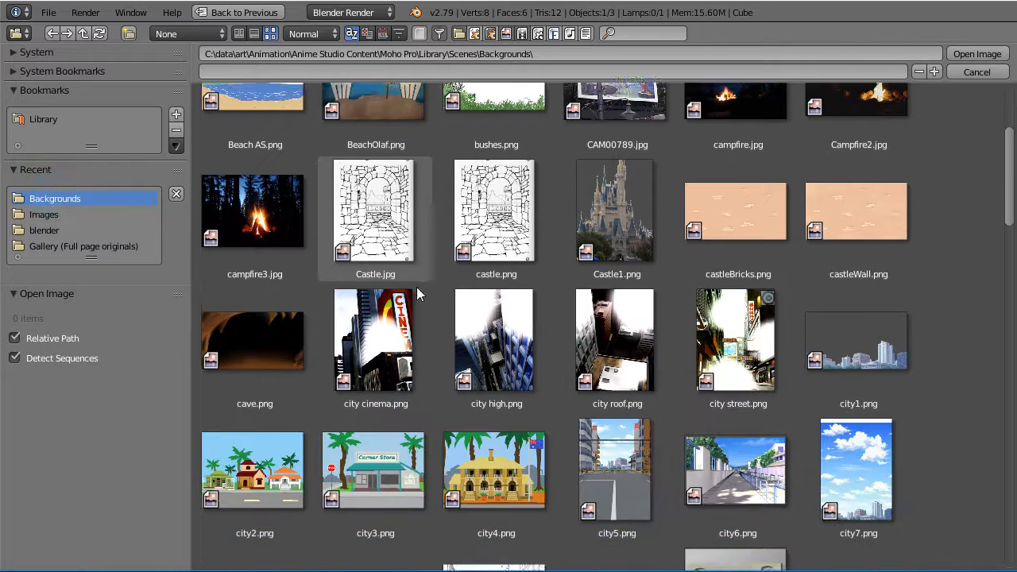
scroll(425, 307, down, 1)
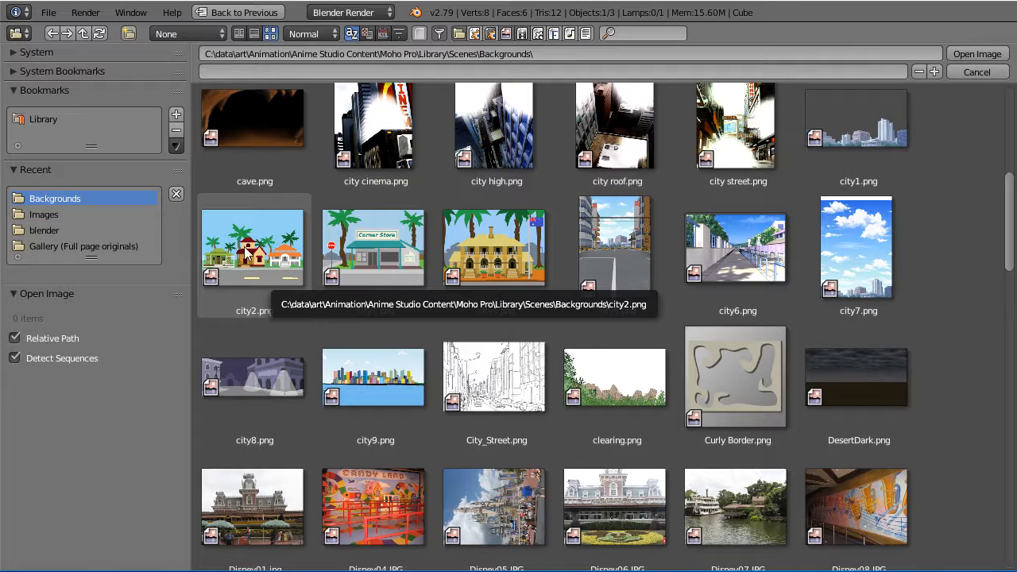
click(263, 235)
click(264, 236)
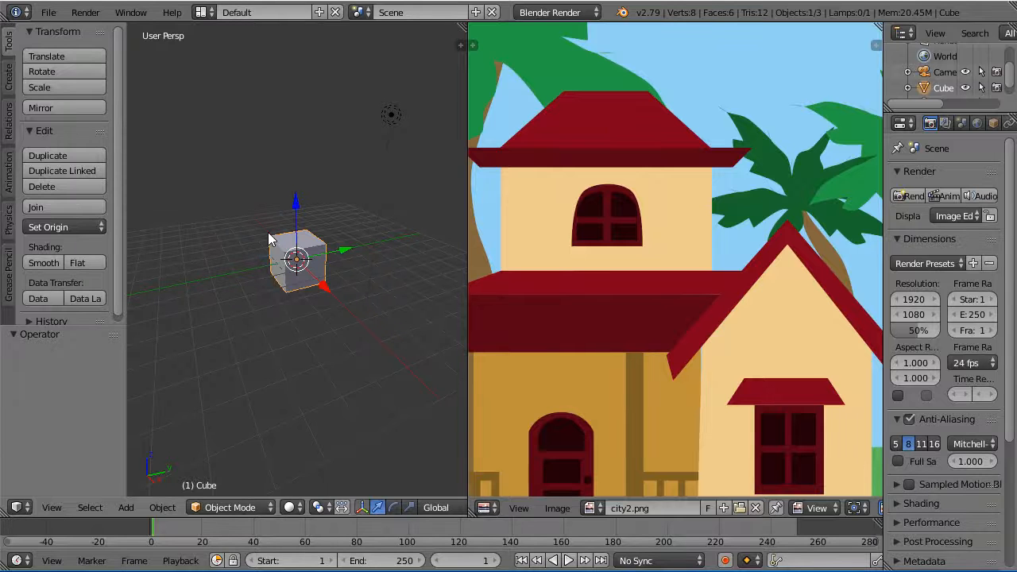
scroll(616, 246, down, 7)
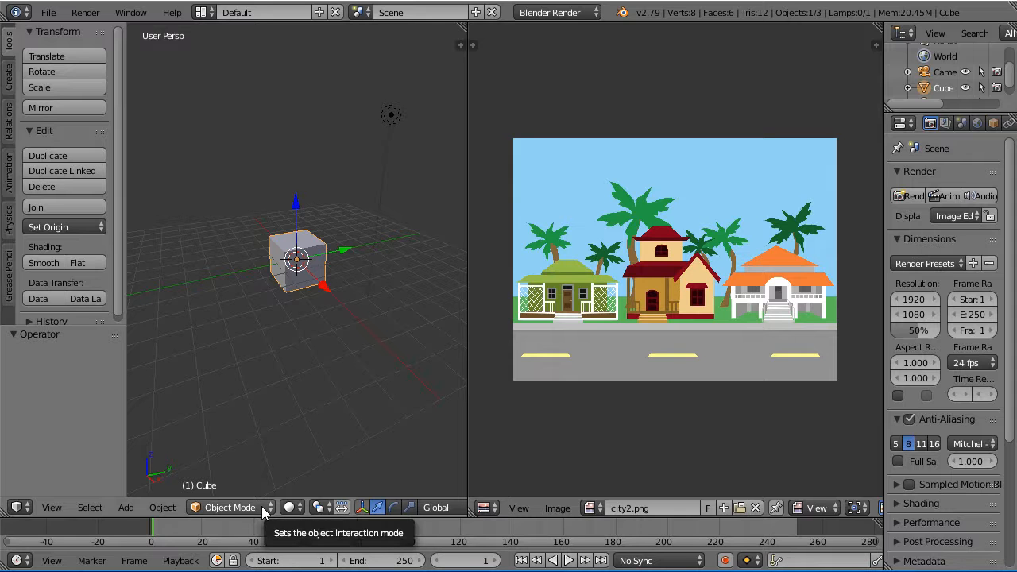
- Put the cube in Edit Mode and unwrap its mesh onto the city2.png image with Unwrap
click(232, 507)
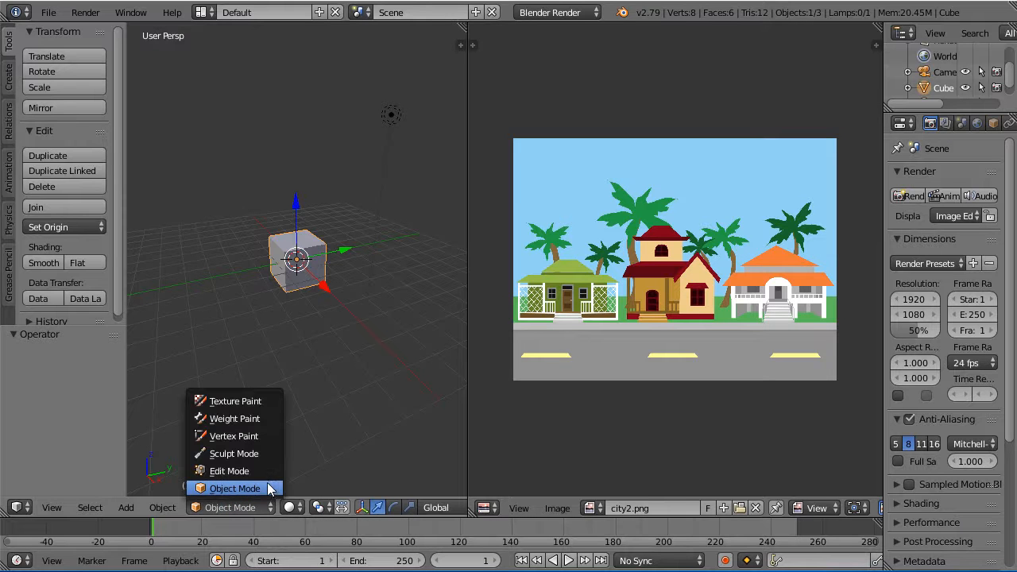
click(244, 470)
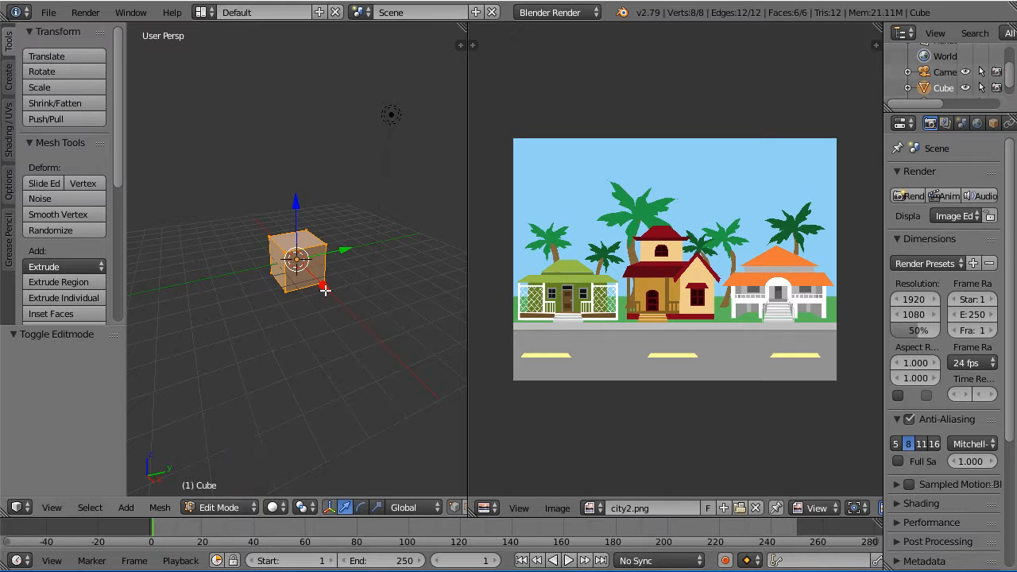
key(u)
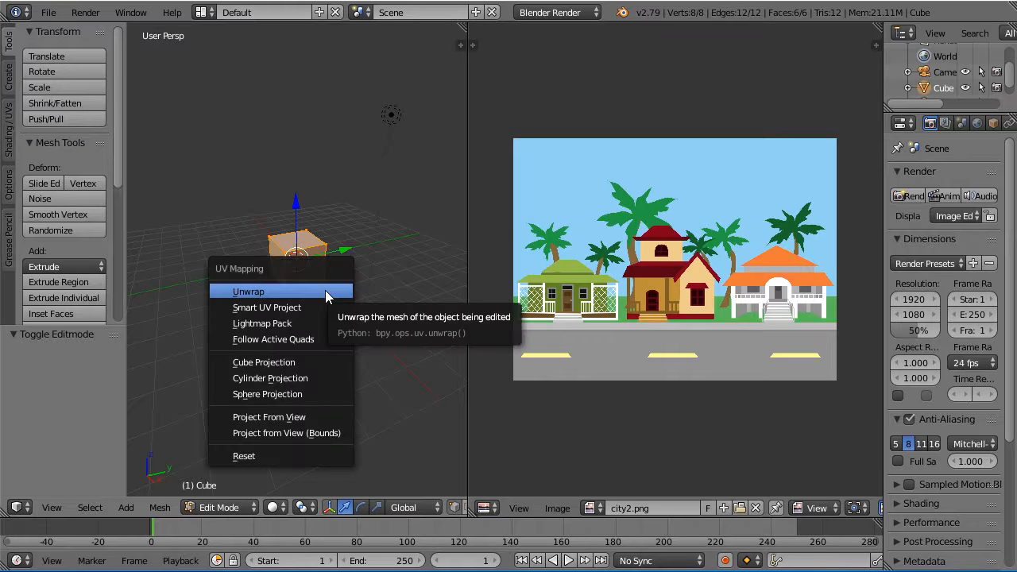
click(325, 290)
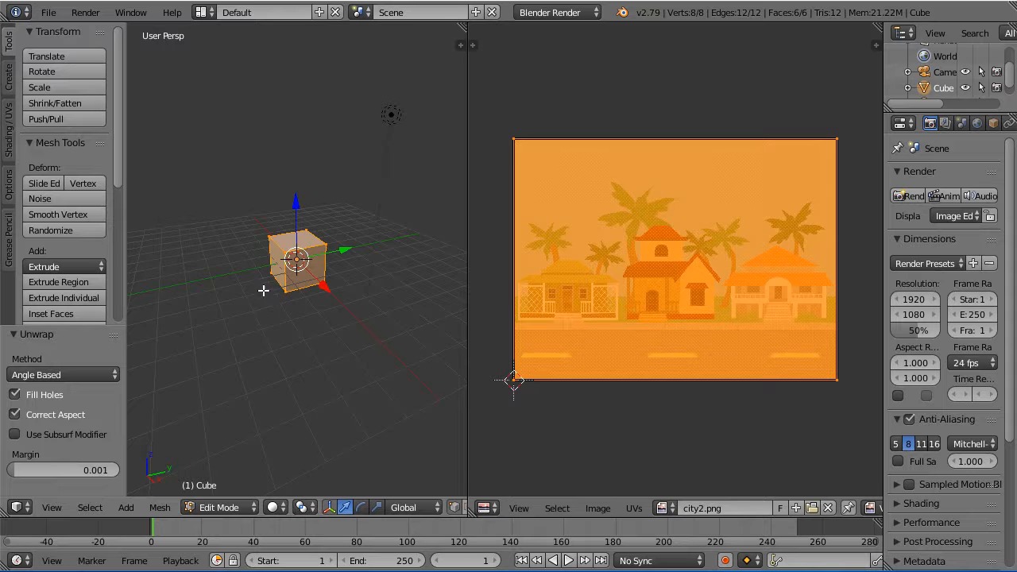
- Set the 3D view's viewport shading to Texture to display the image on the cube
scroll(288, 298, up, 2)
scroll(288, 298, up, 3)
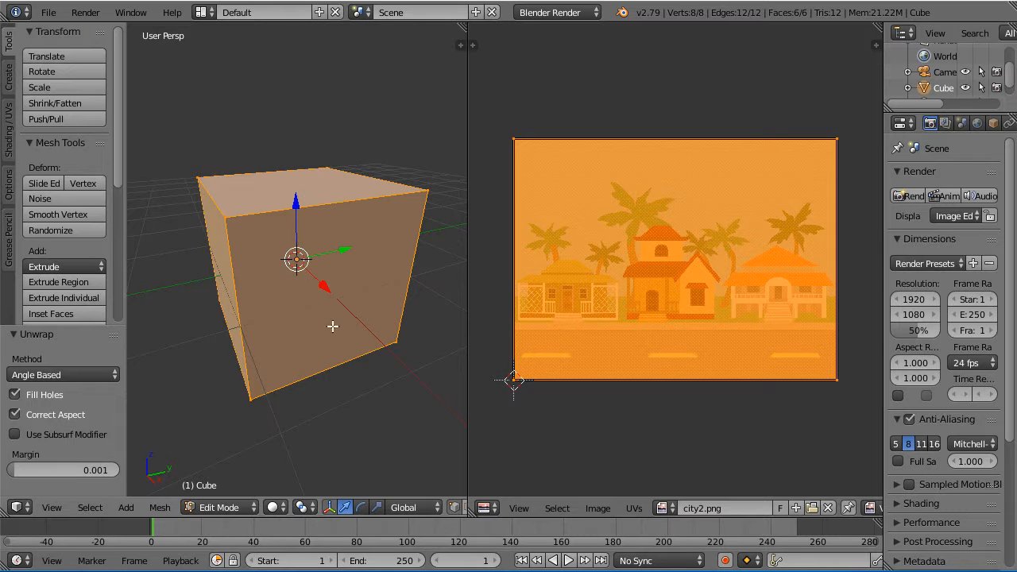
click(283, 507)
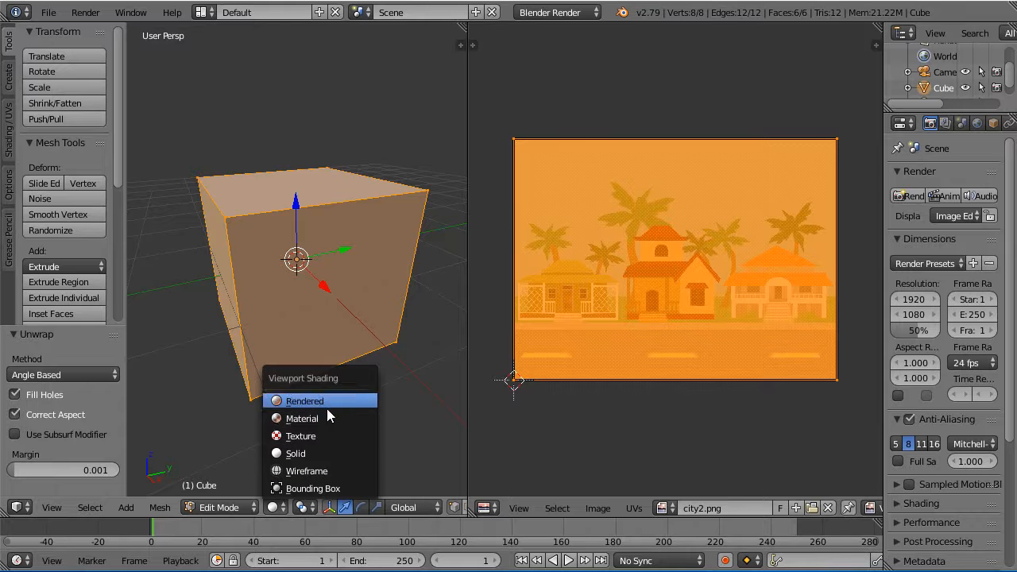
click(311, 436)
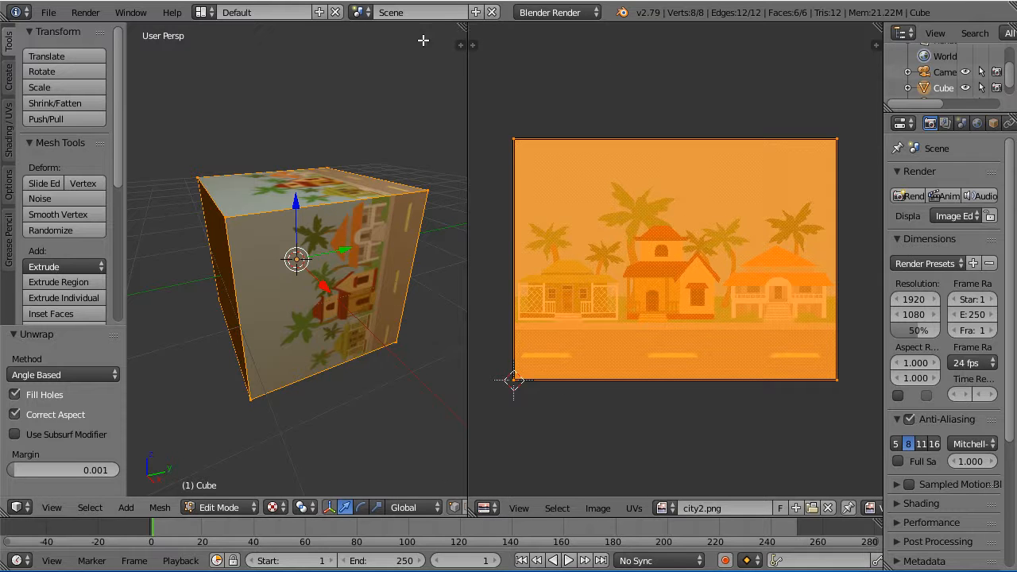
- Merge the UV/Image Editor area into the 3D view and look at the textured cube from its dark side
drag(458, 26, 524, 40)
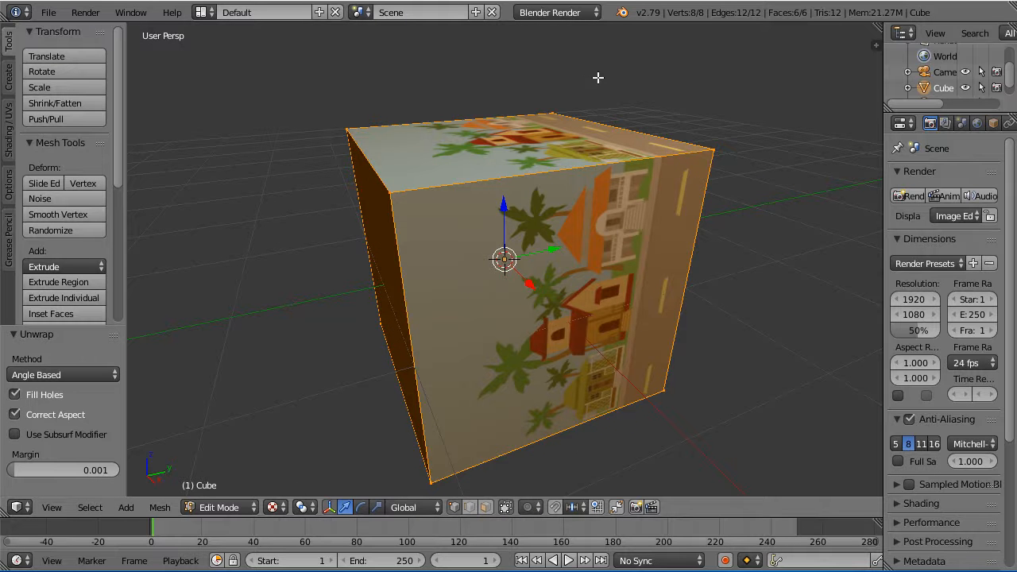
scroll(530, 262, up, 2)
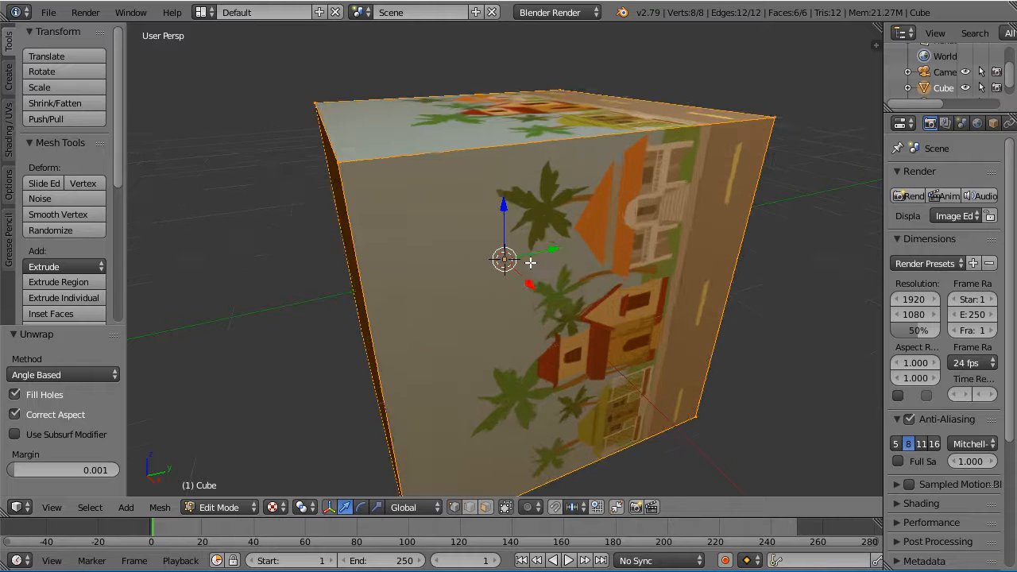
scroll(530, 262, down, 3)
middle_drag(417, 306, 540, 241)
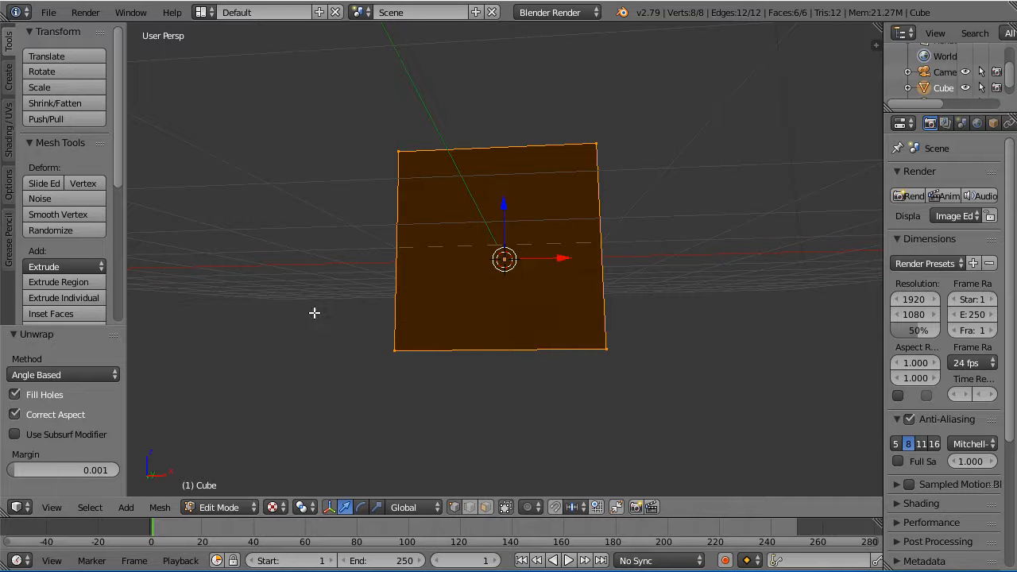
- Return the cube to Object Mode and view its top and unlit side
click(239, 507)
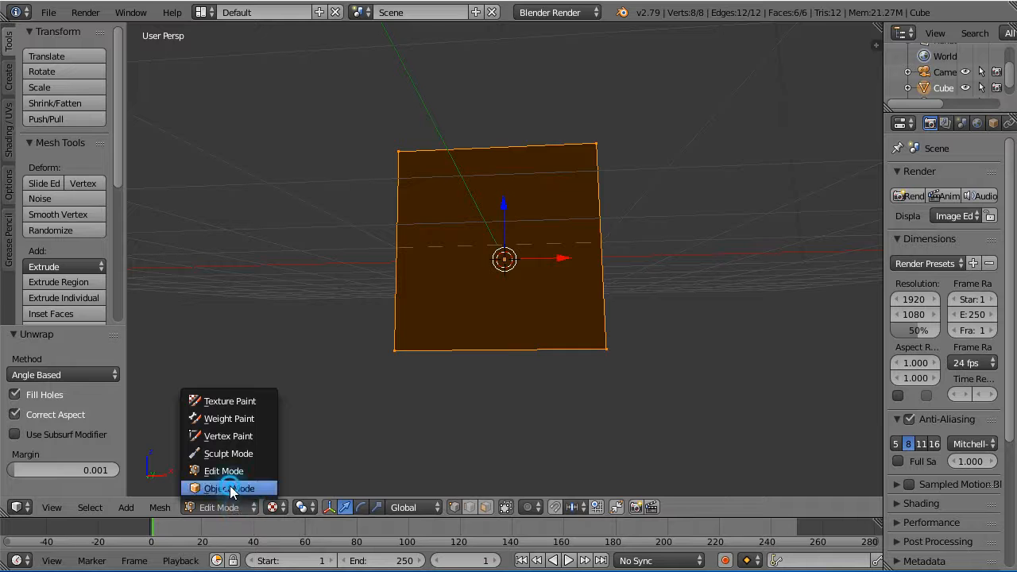
click(229, 488)
middle_drag(698, 302, 699, 371)
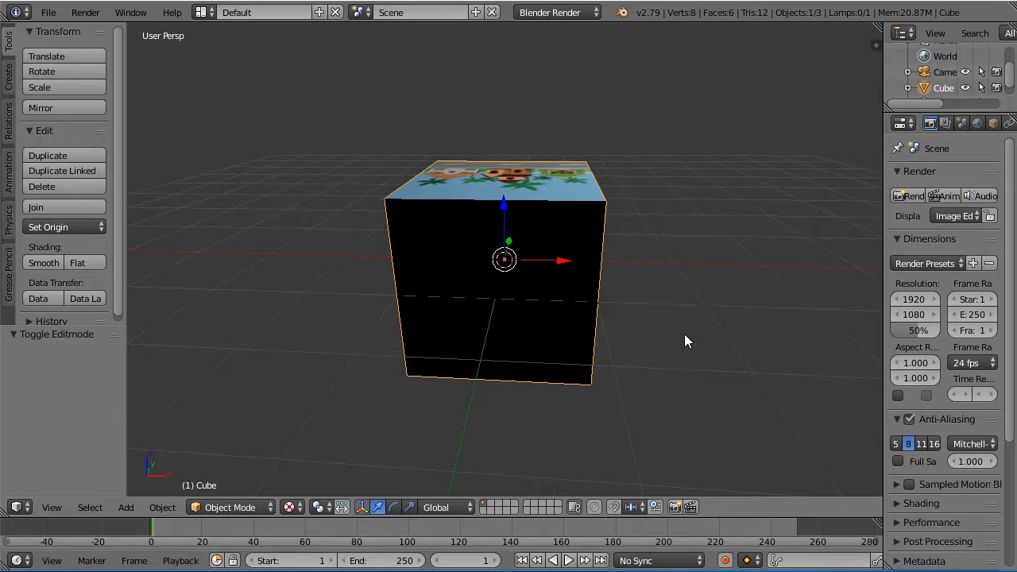
- Select the lamp and move it freehand by about -0.504 in X, 0.888 in Y and 0.236 in Z
scroll(714, 293, down, 8)
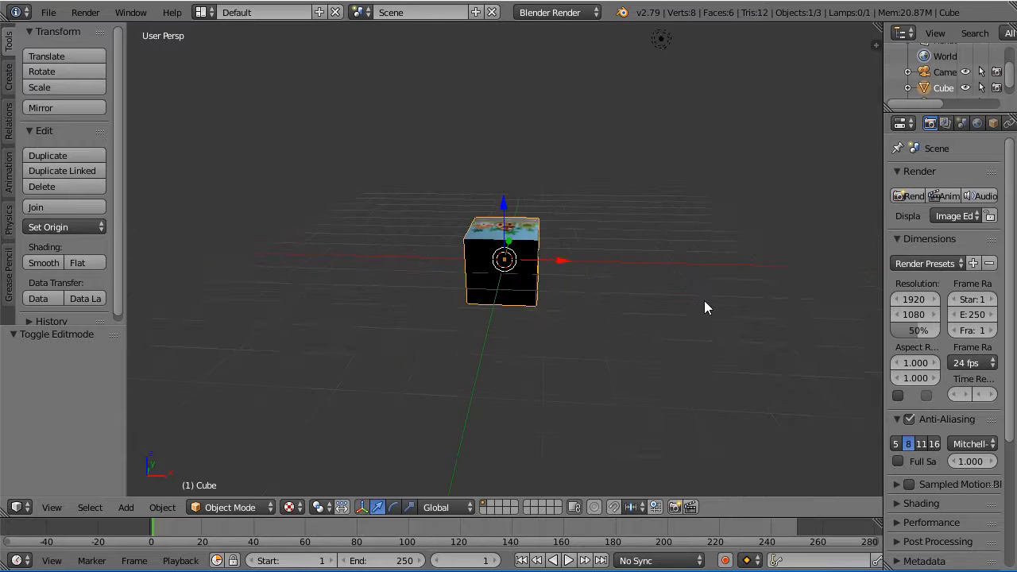
middle_drag(627, 264, 521, 346)
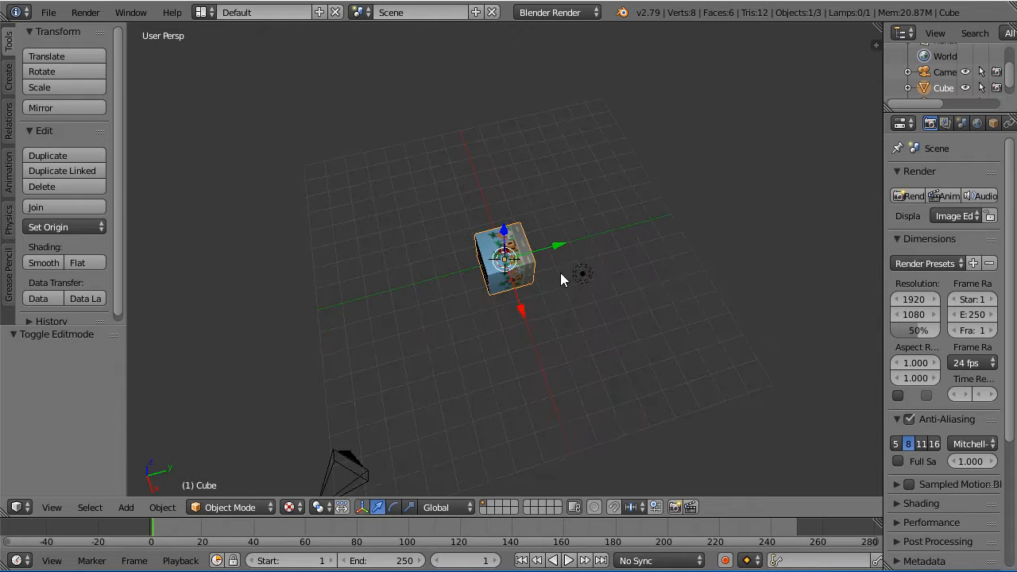
middle_drag(572, 272, 486, 336)
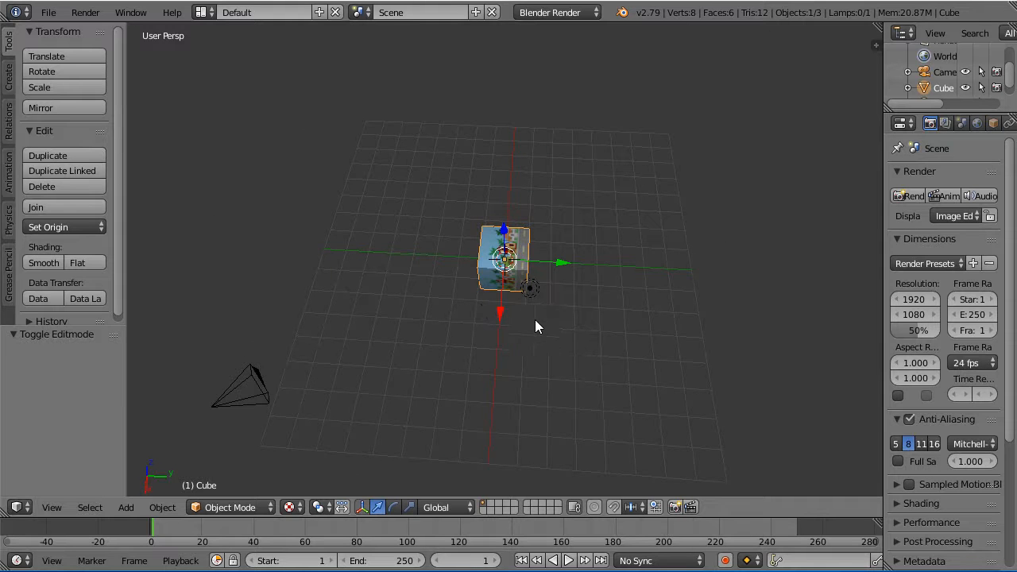
scroll(539, 341, up, 5)
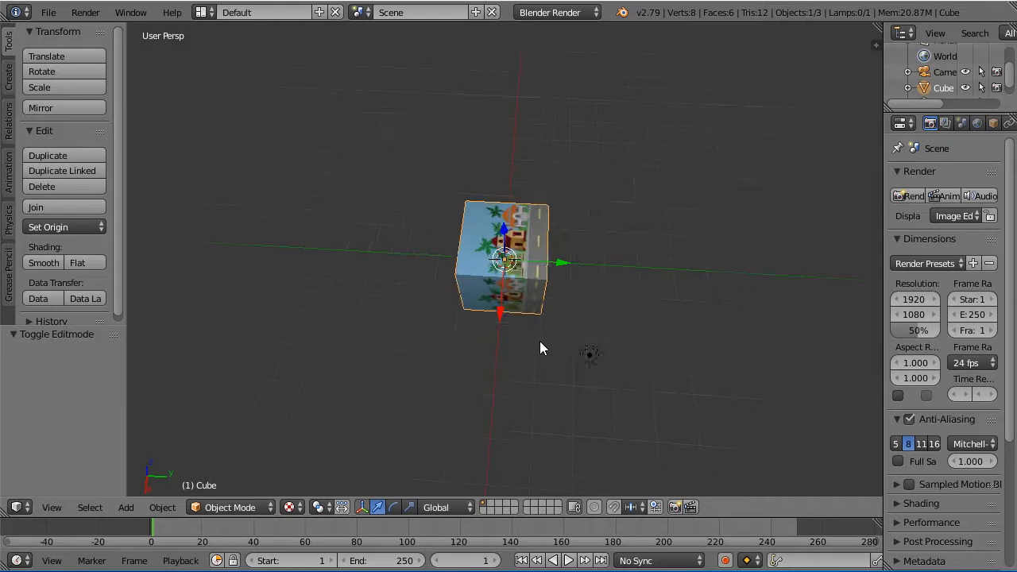
right_click(585, 355)
key(g)
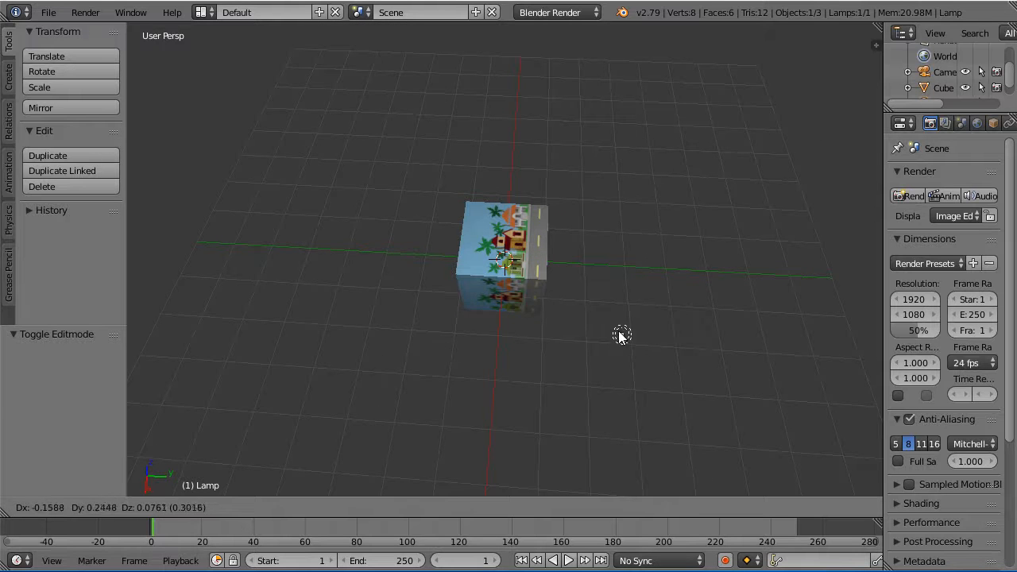
click(702, 290)
- Move the lamp freehand by about 0.223 in X, 0.971 in Y and -0.596 in Z, nearer the cube's dark side
middle_drag(620, 334, 549, 318)
key(g)
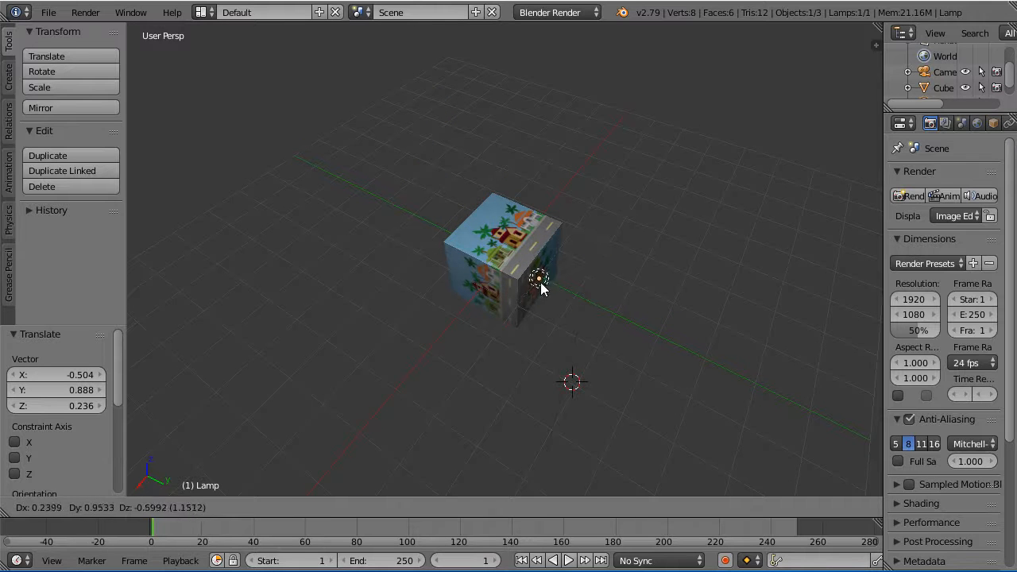
click(583, 302)
scroll(608, 314, up, 1)
scroll(610, 317, up, 1)
scroll(667, 358, down, 3)
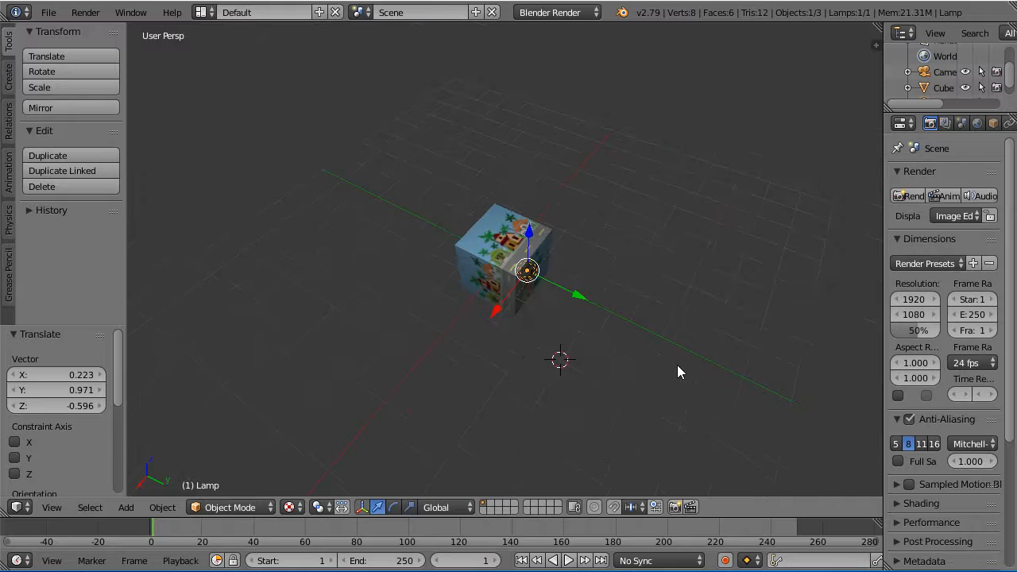
- Move the lamp freehand by about 0 in X, 1.754 in Y and -1.257 in Z, and check the cube's dark side
mouse_move(678, 361)
middle_down()
mouse_move(694, 373)
mouse_move(661, 340)
mouse_move(675, 354)
middle_up()
shift+middle_drag(707, 390, 638, 311)
drag(358, 67, 393, 216)
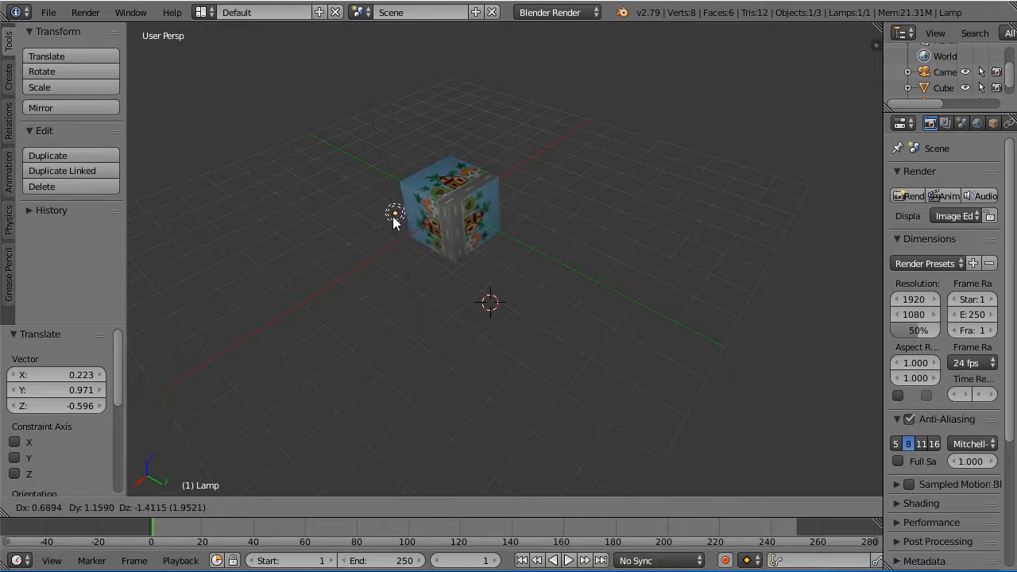
click(471, 195)
scroll(526, 280, up, 2)
middle_drag(480, 275, 693, 246)
scroll(693, 247, down, 4)
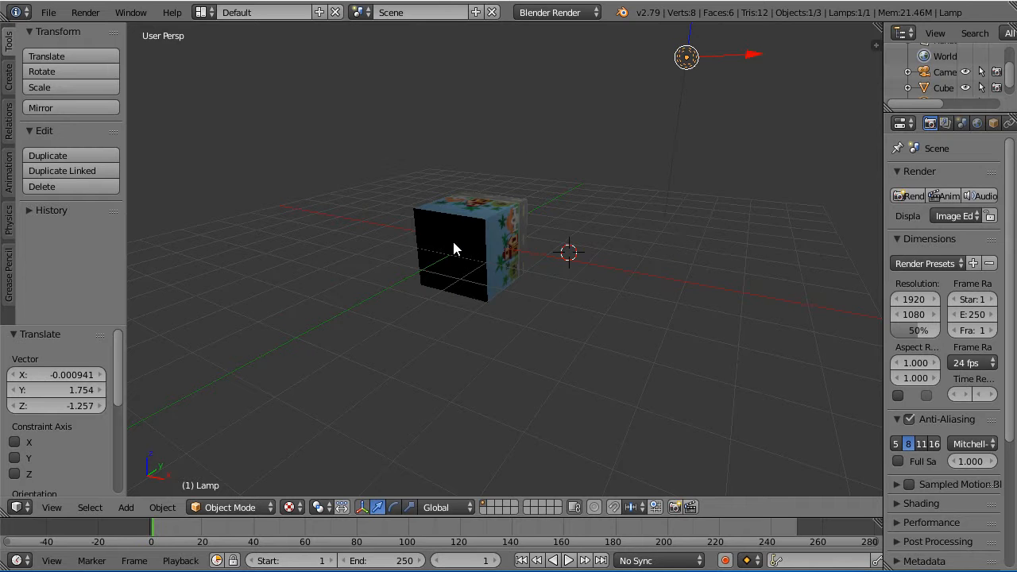
scroll(485, 246, up, 2)
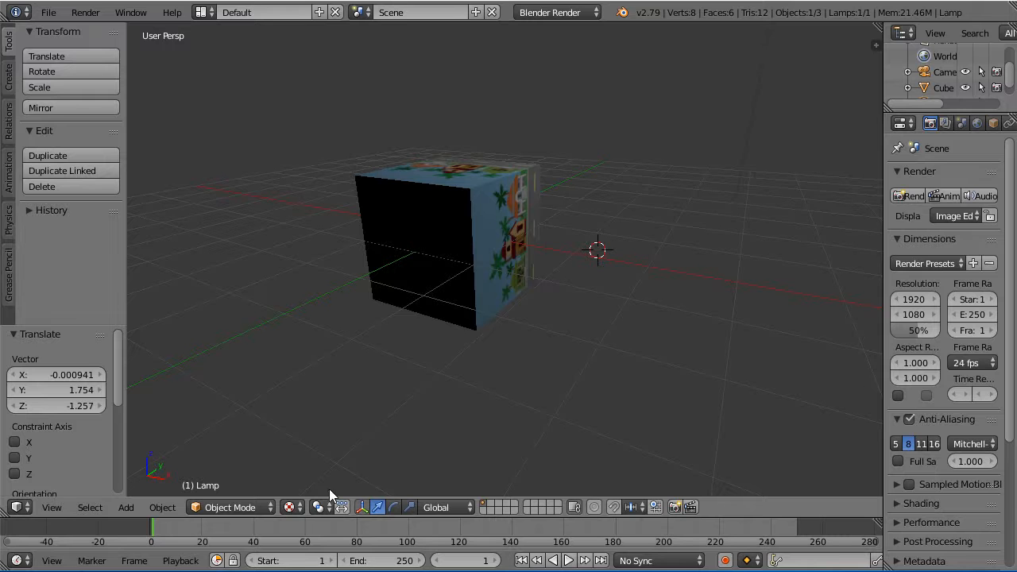
click(268, 506)
click(269, 508)
click(268, 509)
click(269, 509)
click(263, 507)
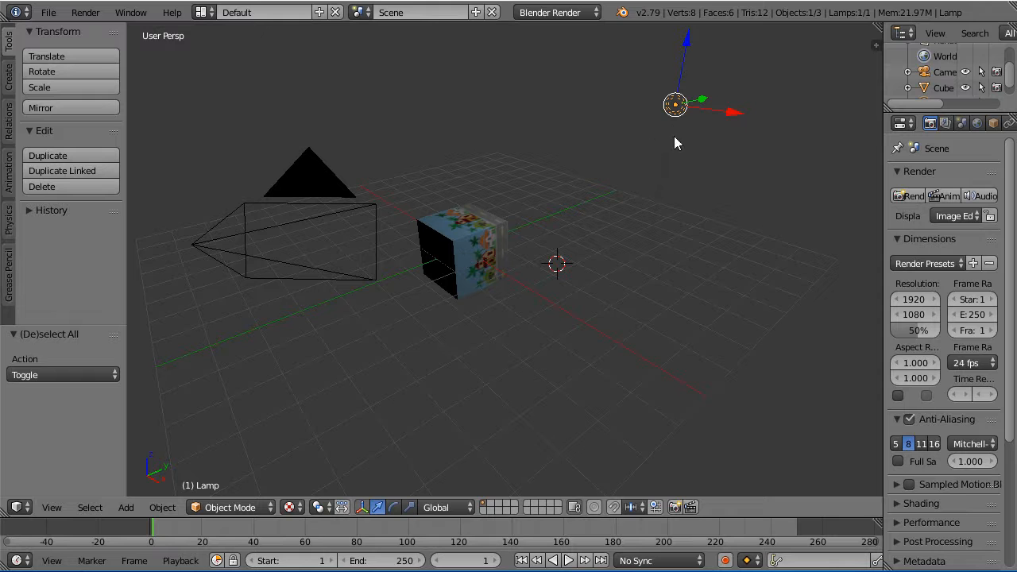
click(248, 507)
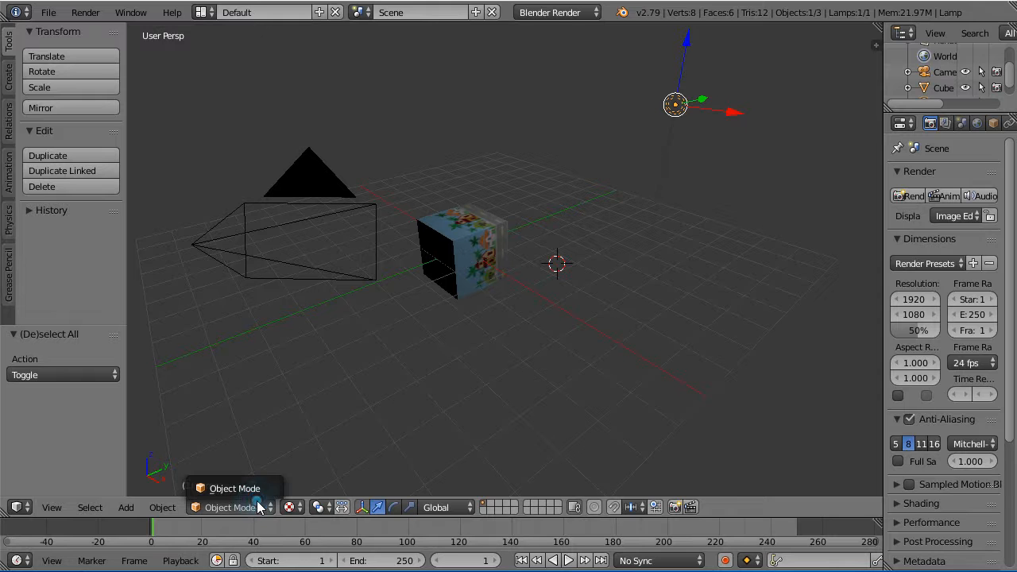
click(359, 408)
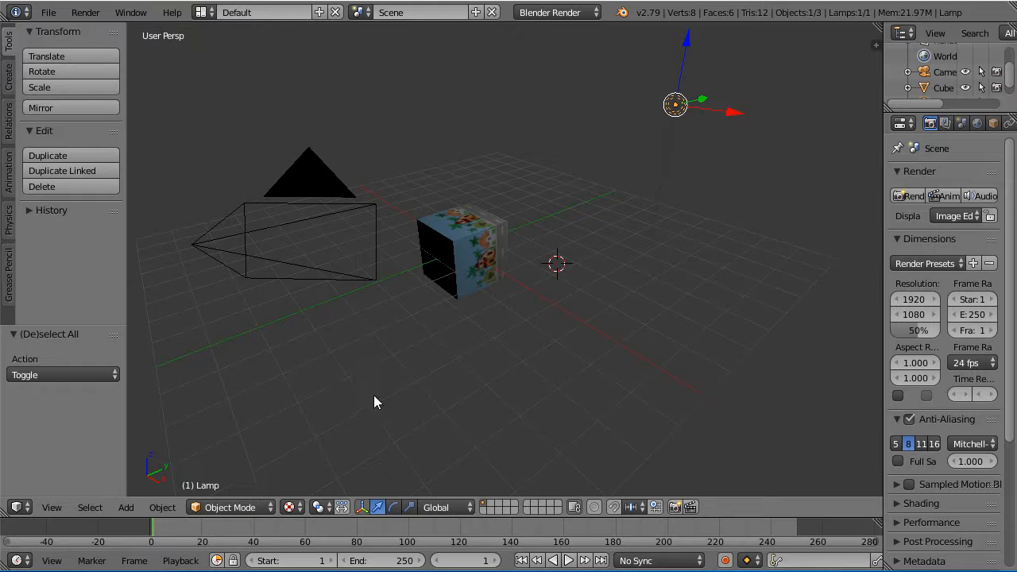
- Deselect the lamp, select the cube and switch it to Edit Mode
key(a)
click(246, 508)
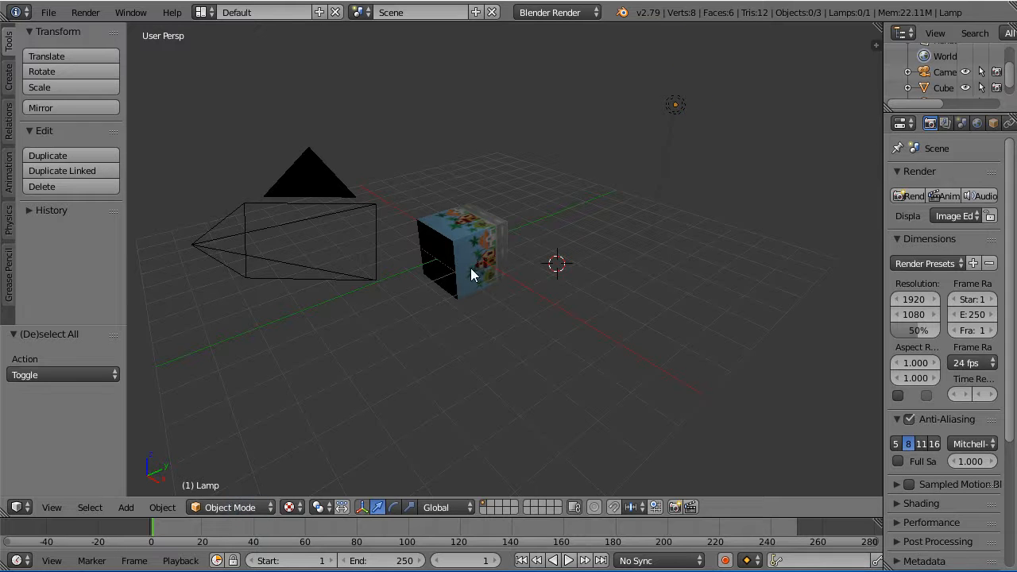
right_click(463, 275)
click(259, 510)
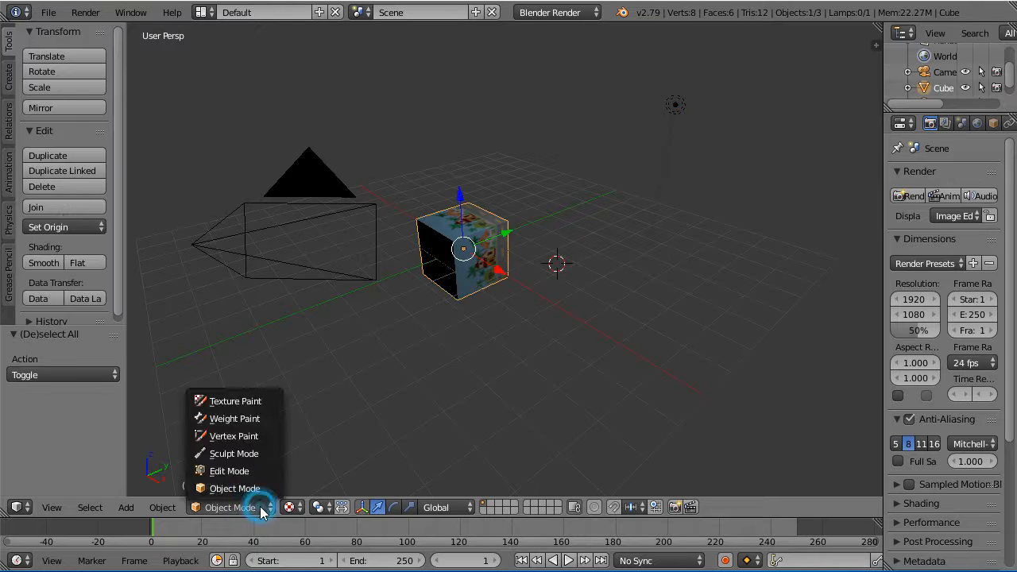
click(250, 473)
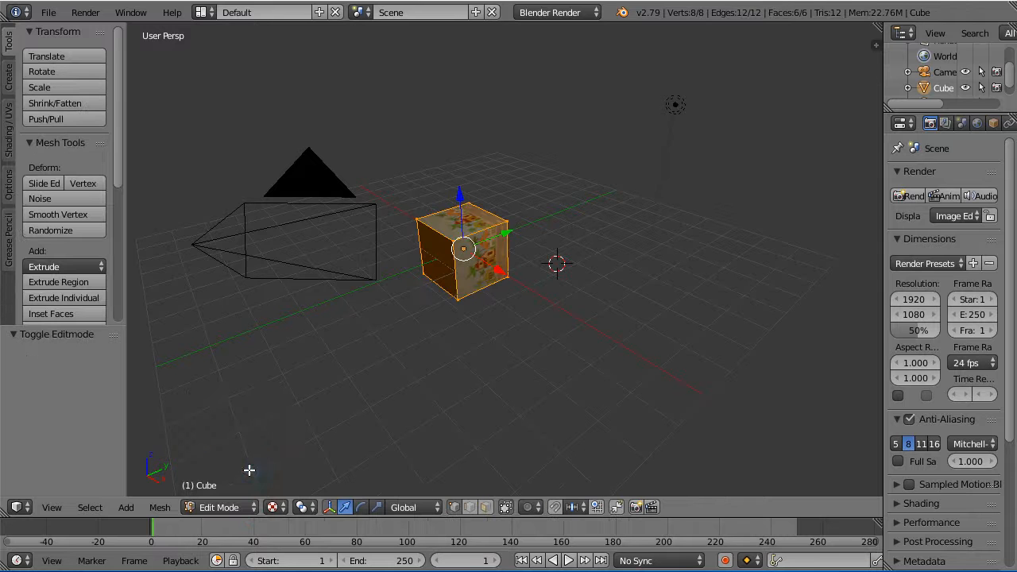
- Switch to face selection and flip the normal direction of the cube's black side face
scroll(370, 387, up, 2)
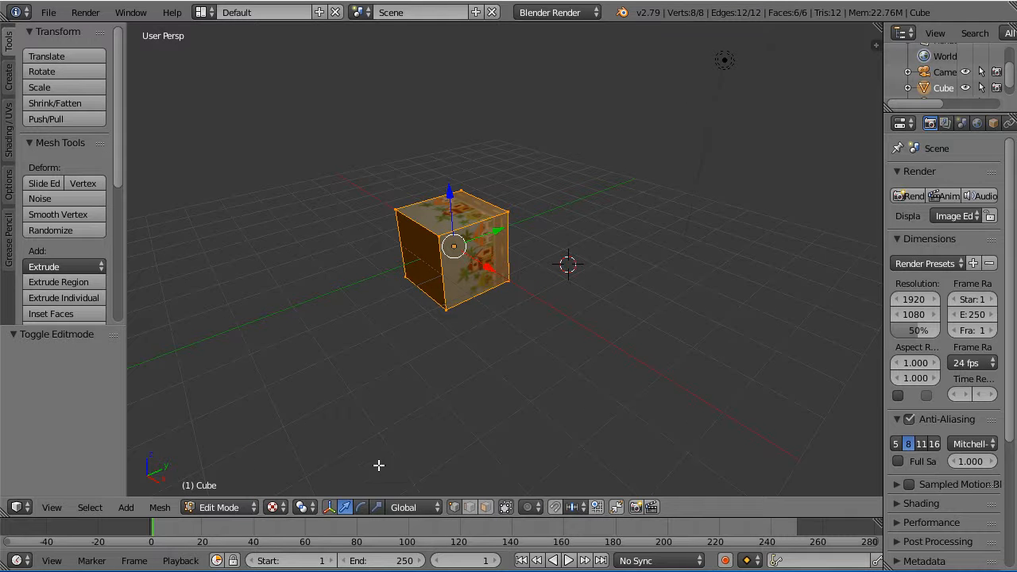
click(484, 508)
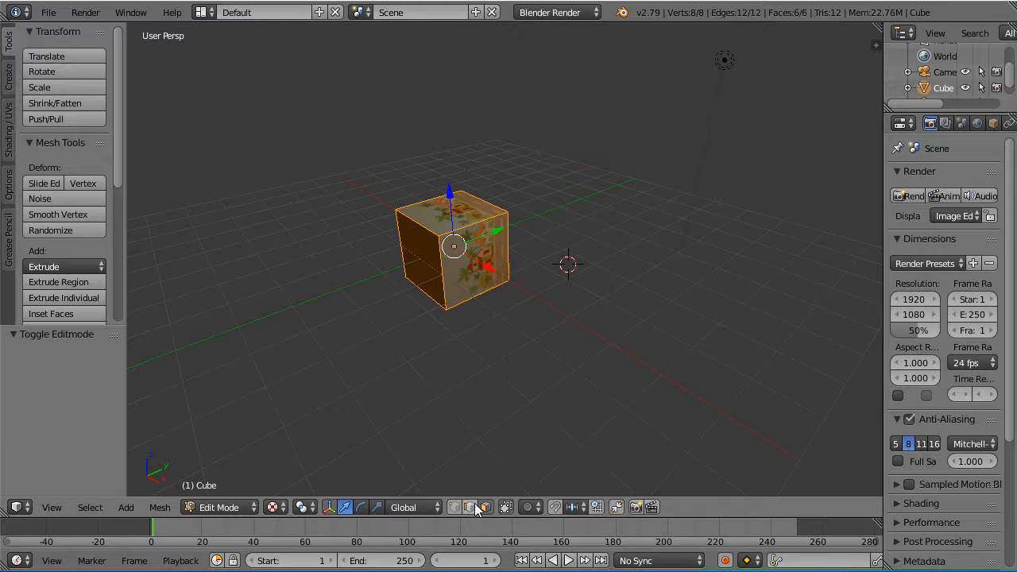
right_click(423, 275)
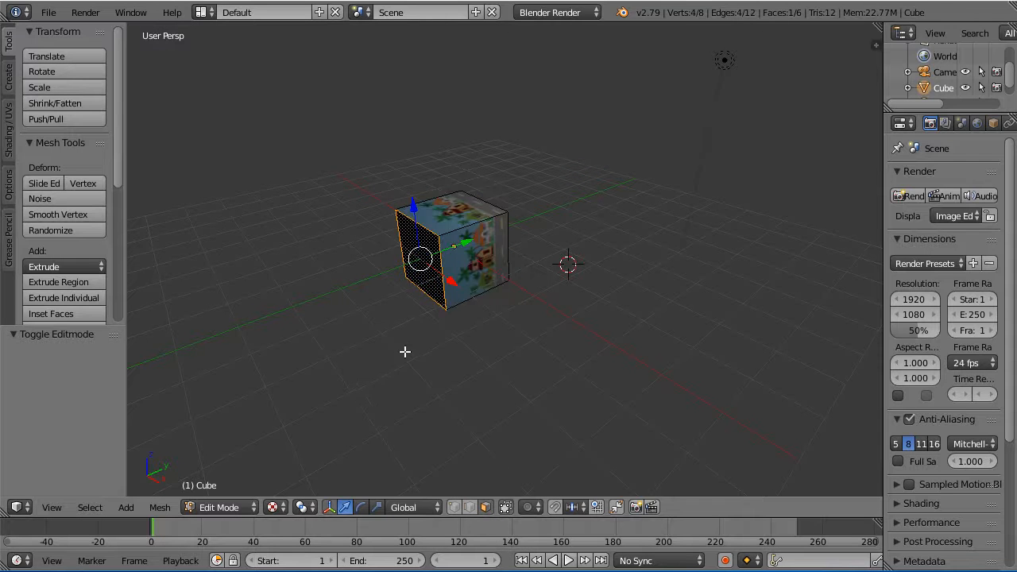
middle_drag(418, 347, 453, 330)
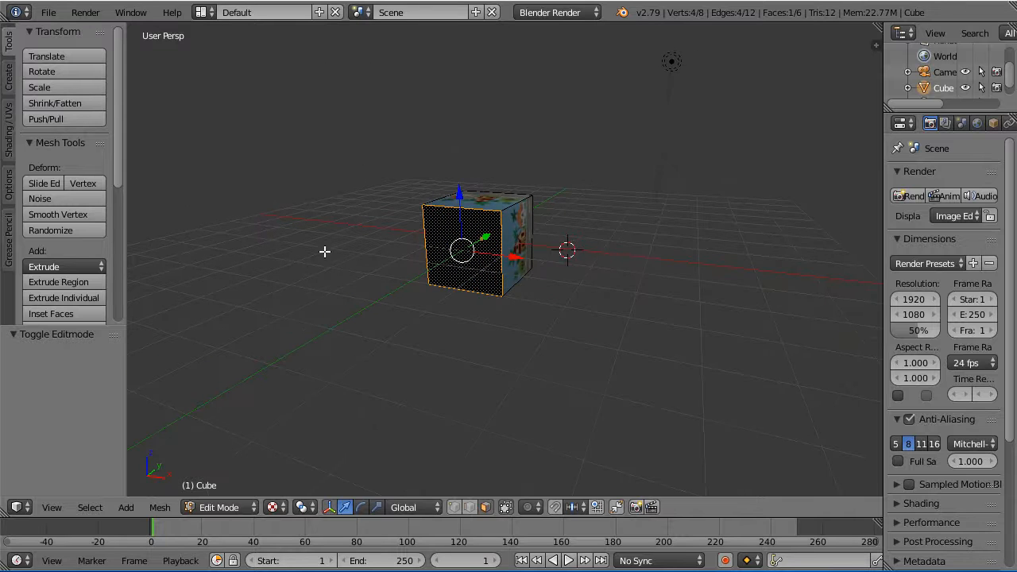
click(10, 132)
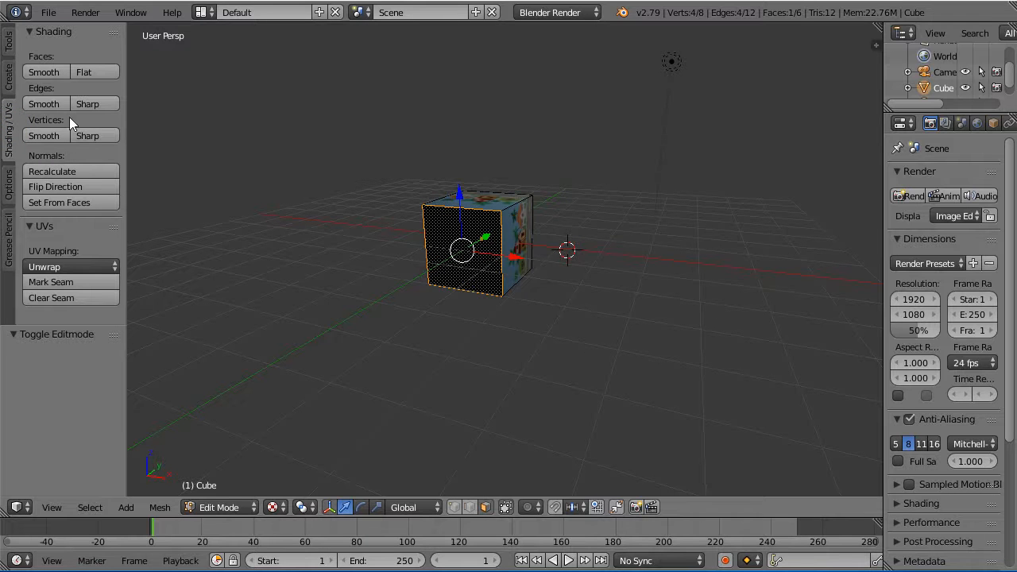
click(67, 188)
click(453, 332)
middle_drag(453, 332, 411, 325)
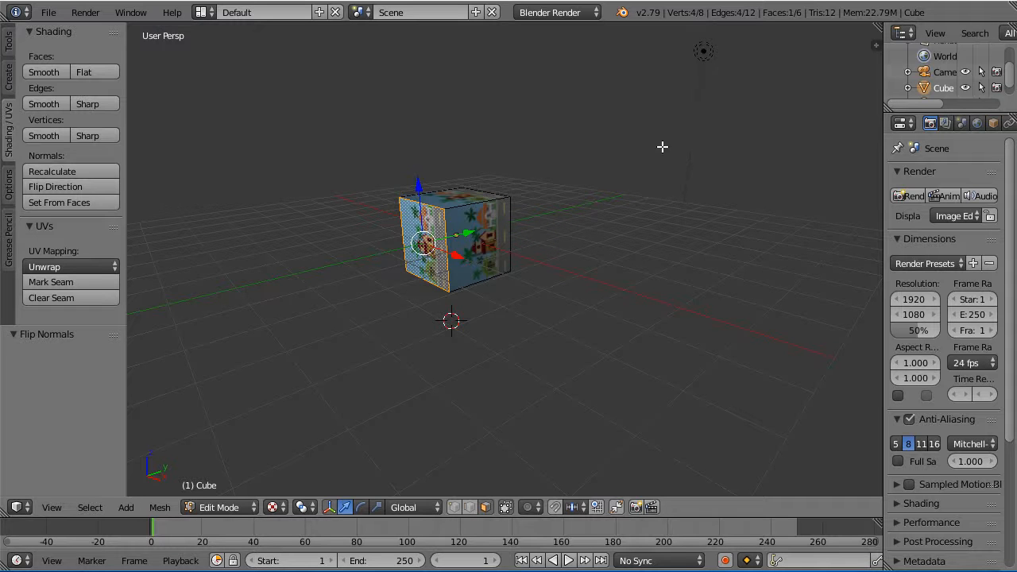
- Flip the normals of the cube's black bottom face and of its remaining black side face, one at a time
middle_drag(521, 361, 530, 250)
right_click(475, 220)
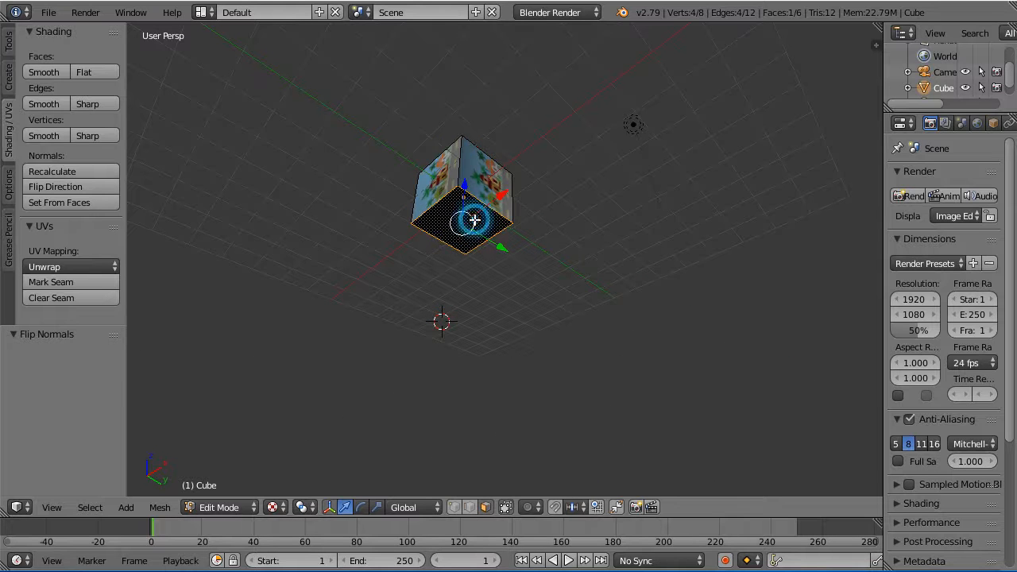
click(96, 185)
middle_drag(324, 248, 551, 194)
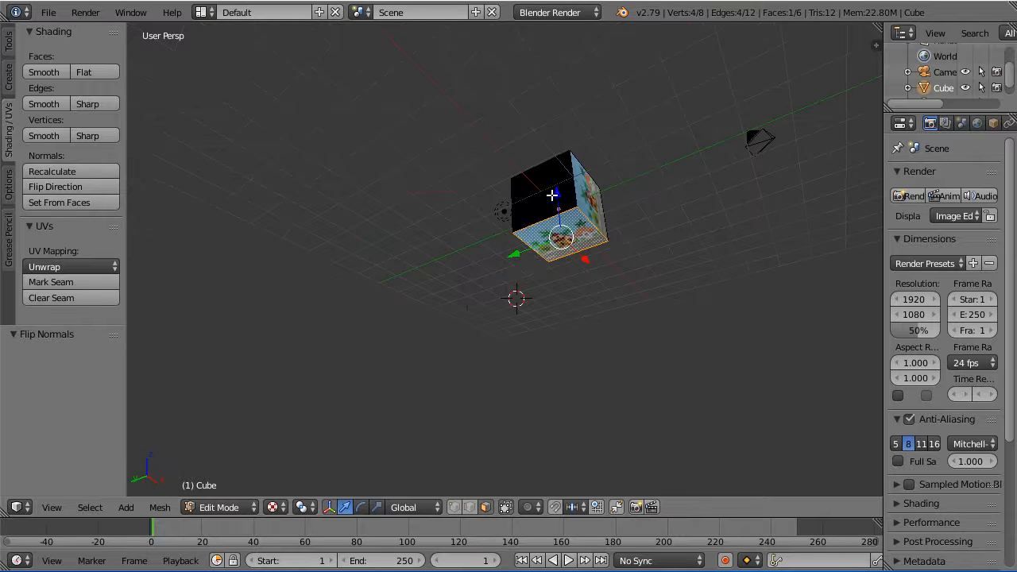
click(552, 195)
right_click(536, 185)
click(83, 188)
- Select a textured side face of the cube and split off a UV/Image Editor beside the 3D view
middle_drag(478, 246, 464, 284)
right_click(432, 239)
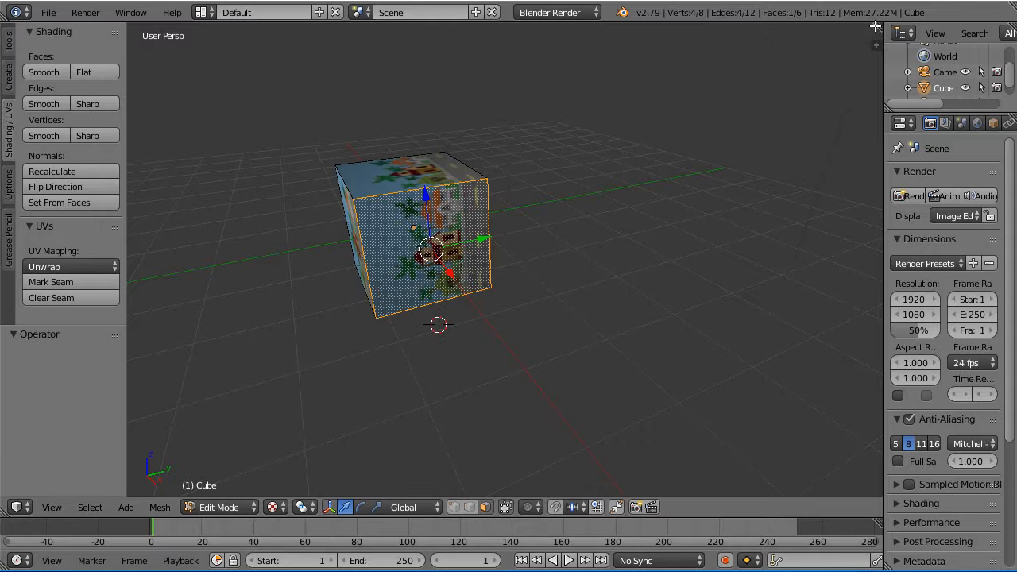
drag(878, 26, 490, 36)
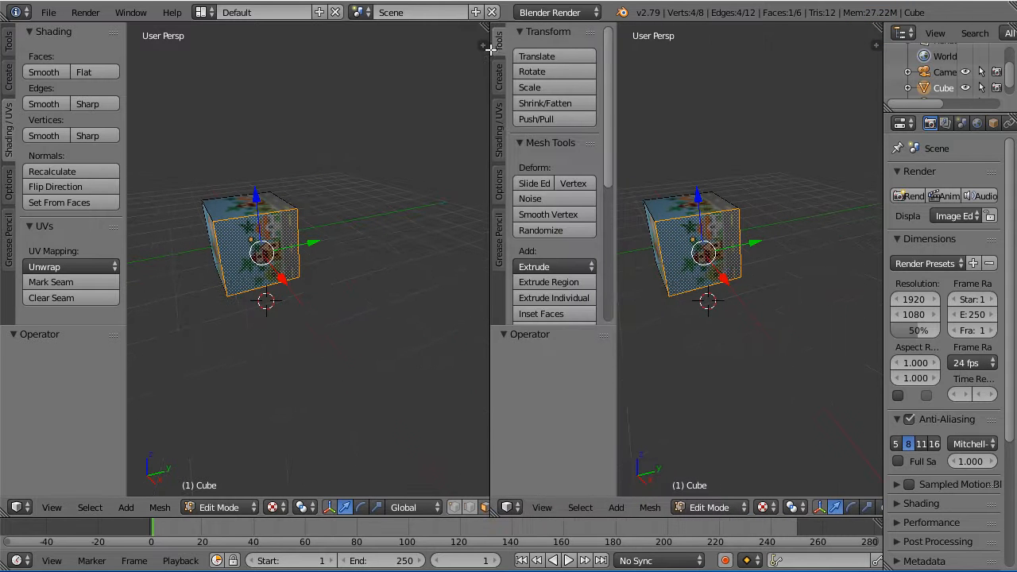
click(508, 507)
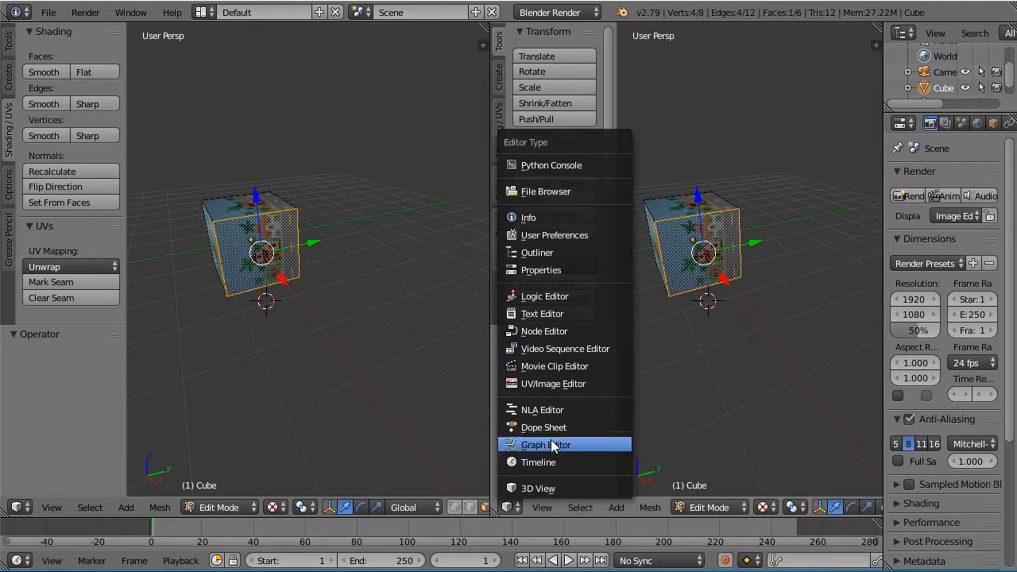
click(552, 384)
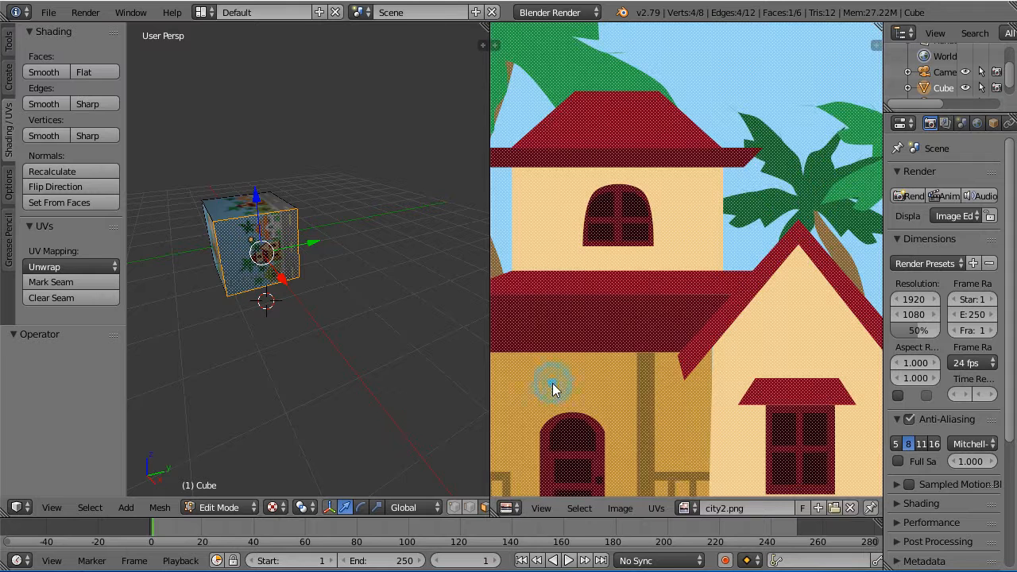
scroll(691, 389, down, 7)
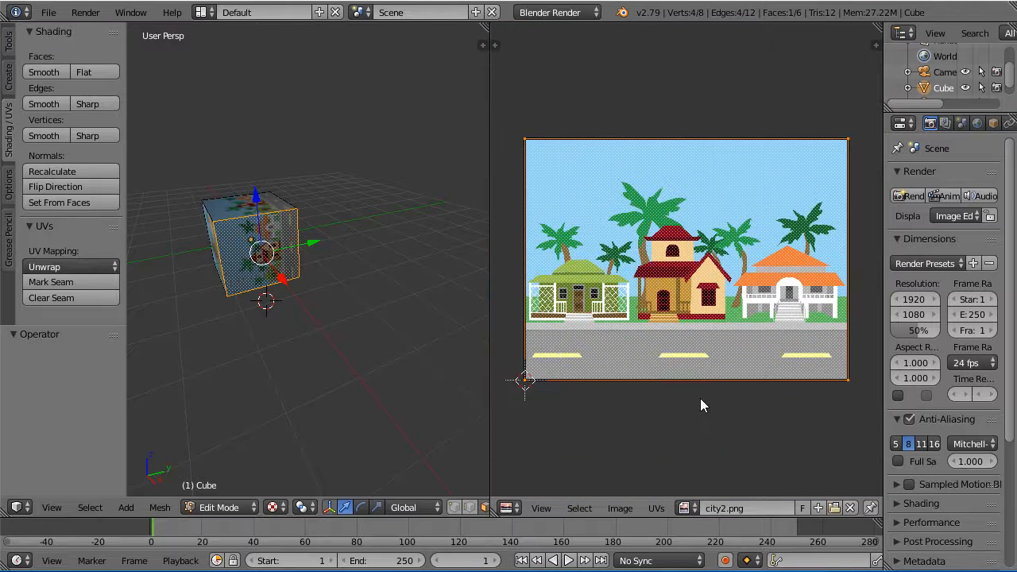
- Open the Beach AS.png image as the texture of the selected cube face
click(621, 511)
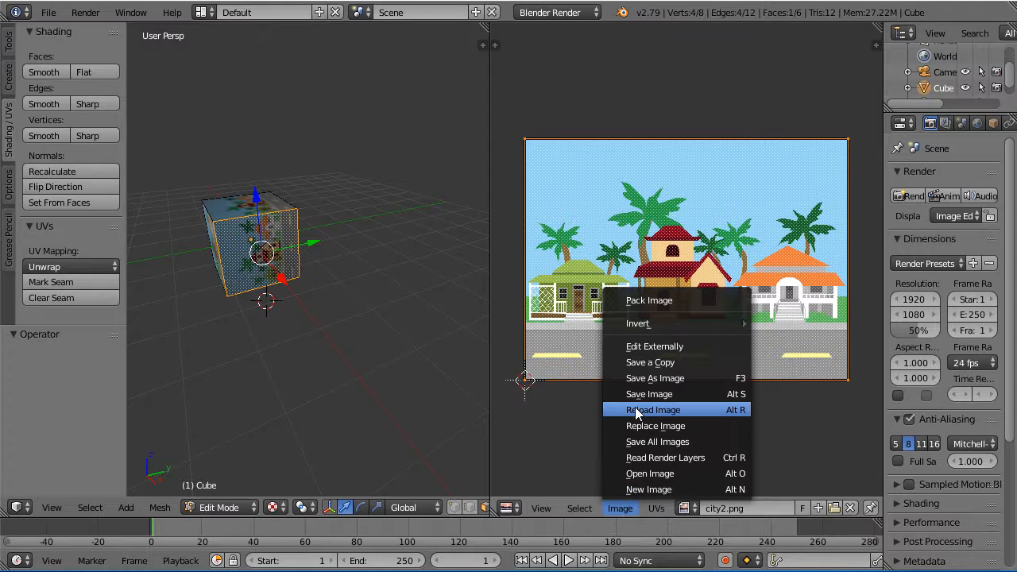
click(665, 474)
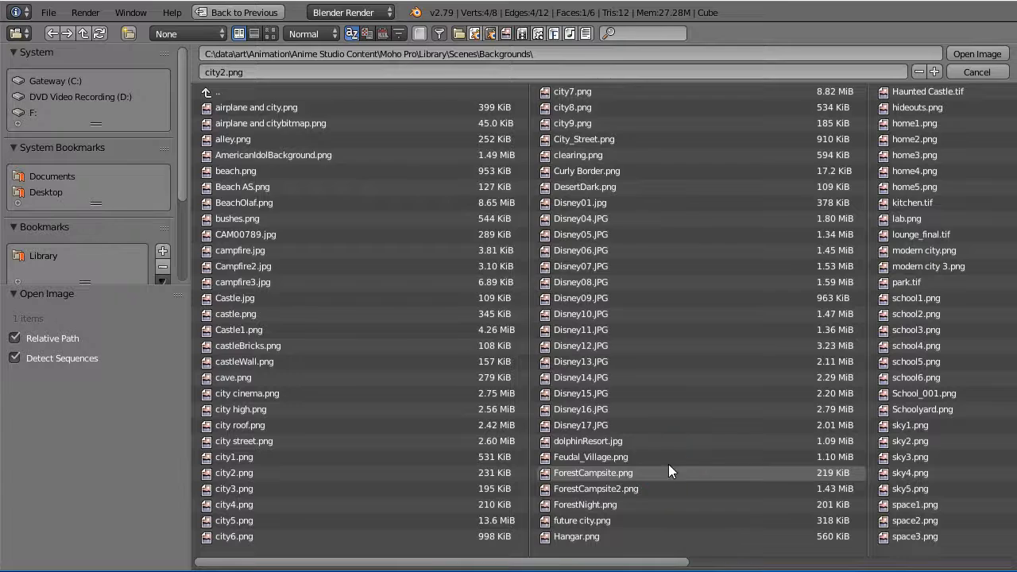
double_click(251, 191)
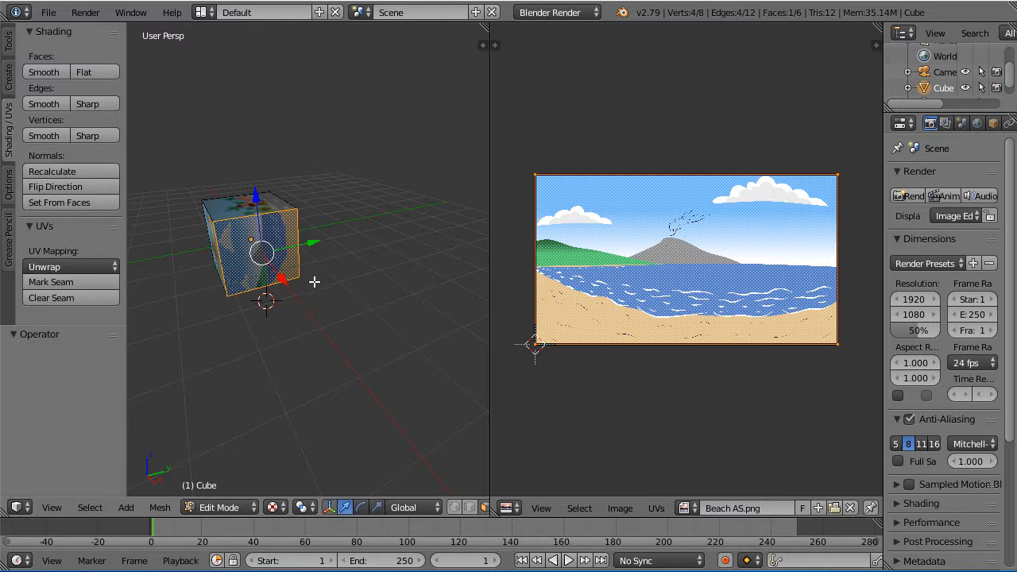
- Move the upper-left UV corner freehand by about 0.579, -0.359 and the upper-right one by about -0.593, -0.373, framing the volcano's top
scroll(309, 297, up, 5)
middle_drag(373, 253, 411, 286)
scroll(410, 286, down, 3)
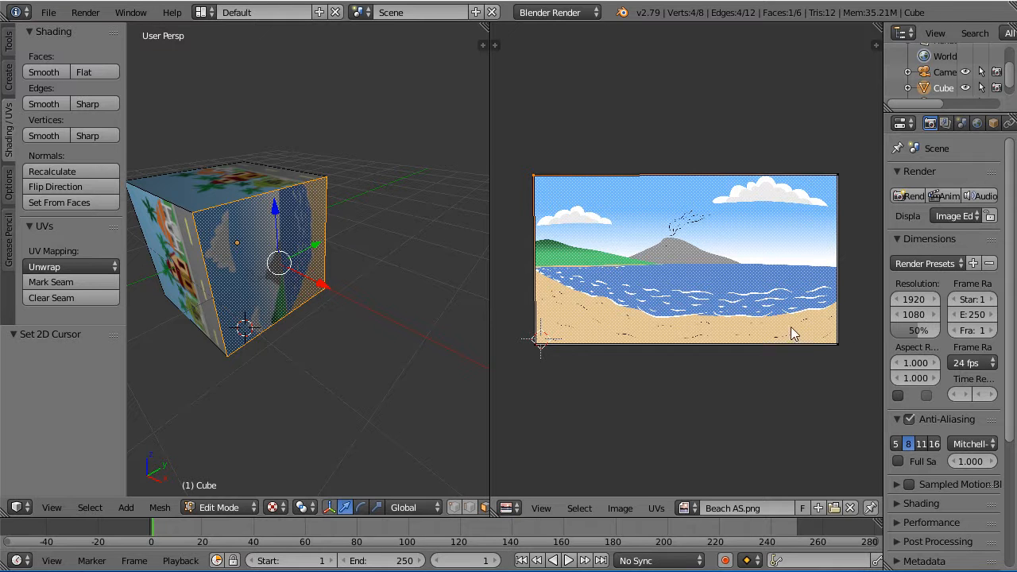
right_click(534, 176)
right_drag(534, 175, 634, 244)
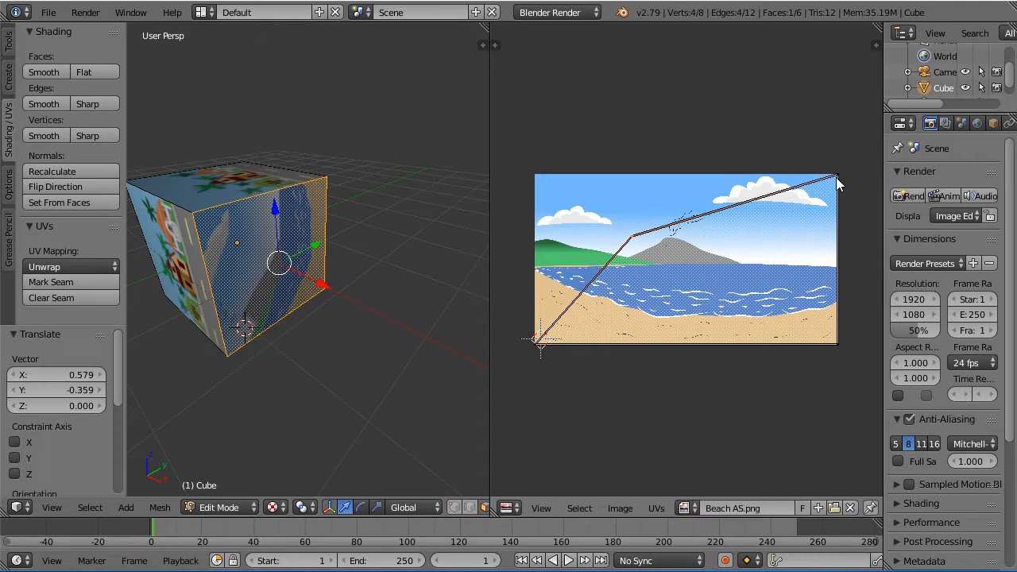
right_drag(837, 179, 735, 244)
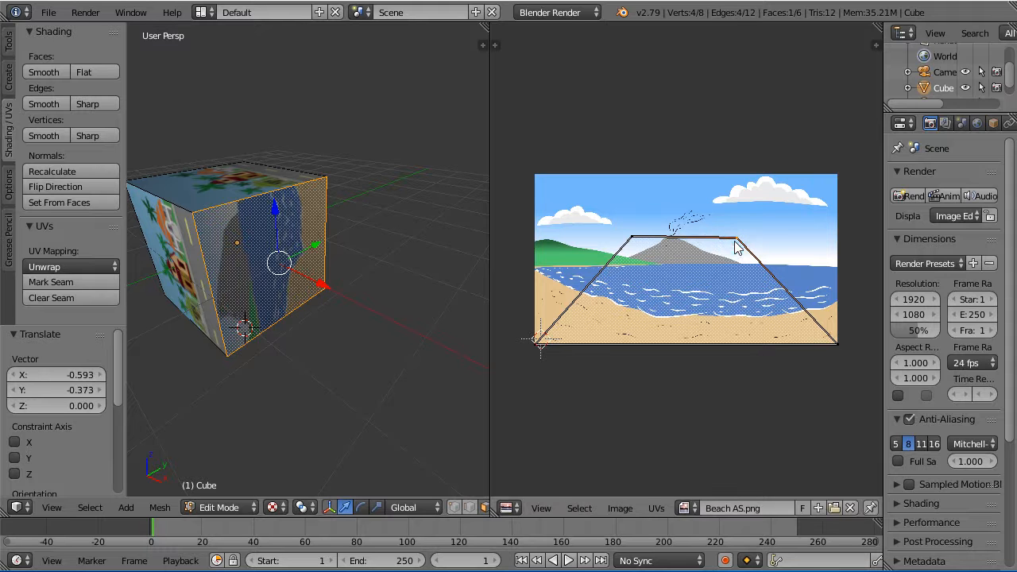
- Move the lower-left UV corner freehand by about 0.546, 0.397 and the lower-right one by about -0.551, 0.387, just below the volcano
right_click(536, 346)
right_drag(537, 346, 632, 284)
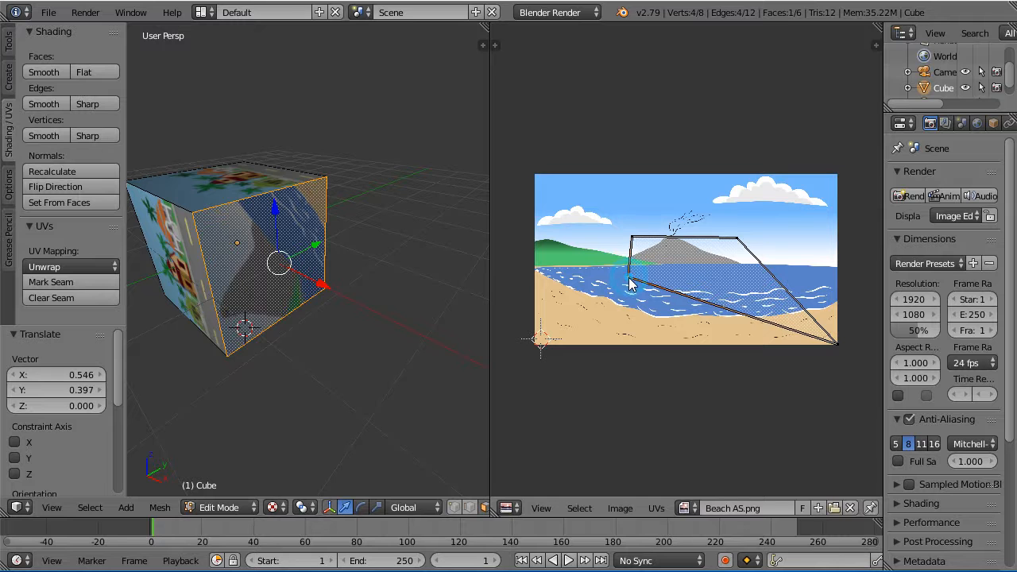
right_click(832, 343)
right_drag(833, 343, 743, 280)
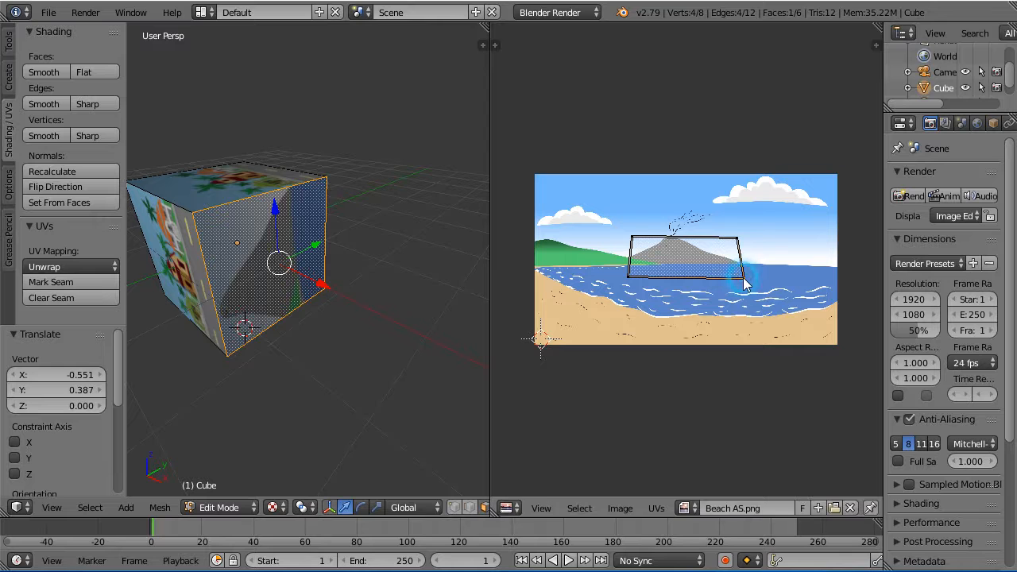